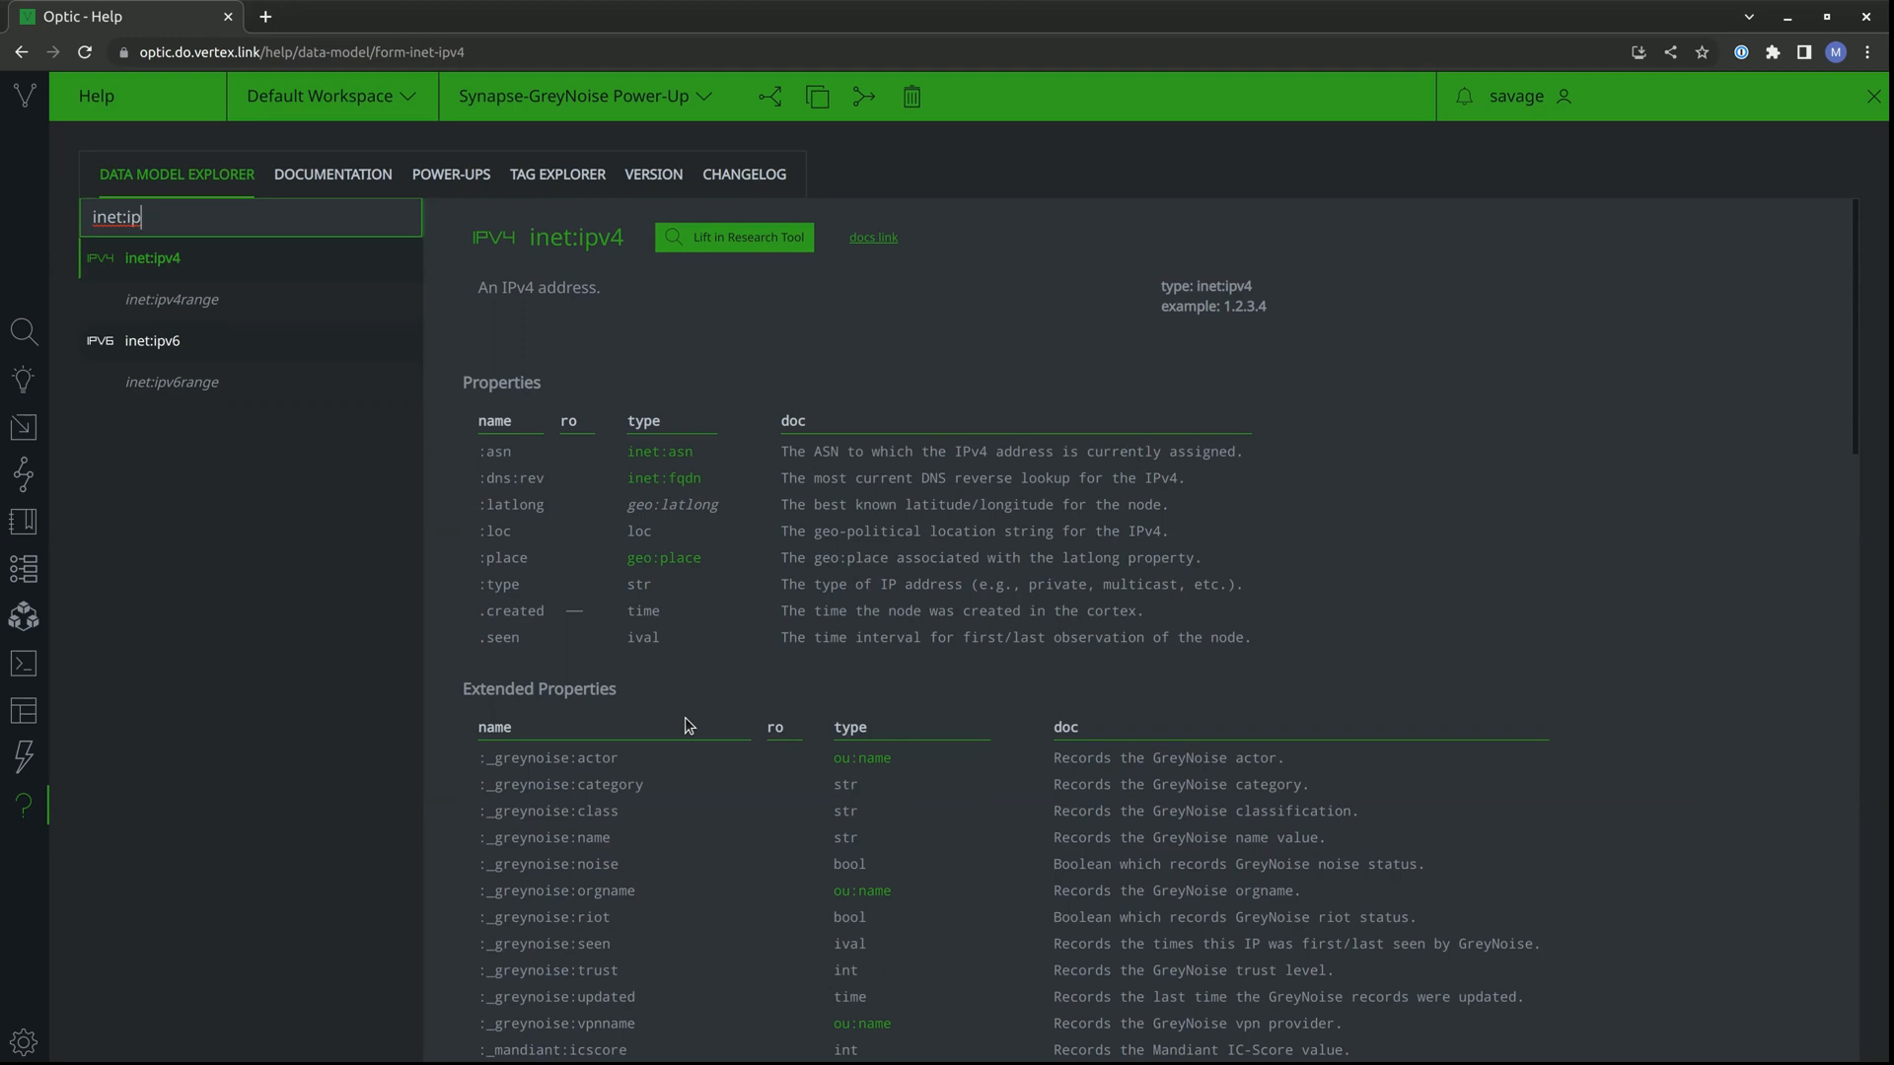
# Look up 185.220.101.182 in the Research tool and examine the node's GreyNoise properties and tags.
pyautogui.moveTo(570, 697)
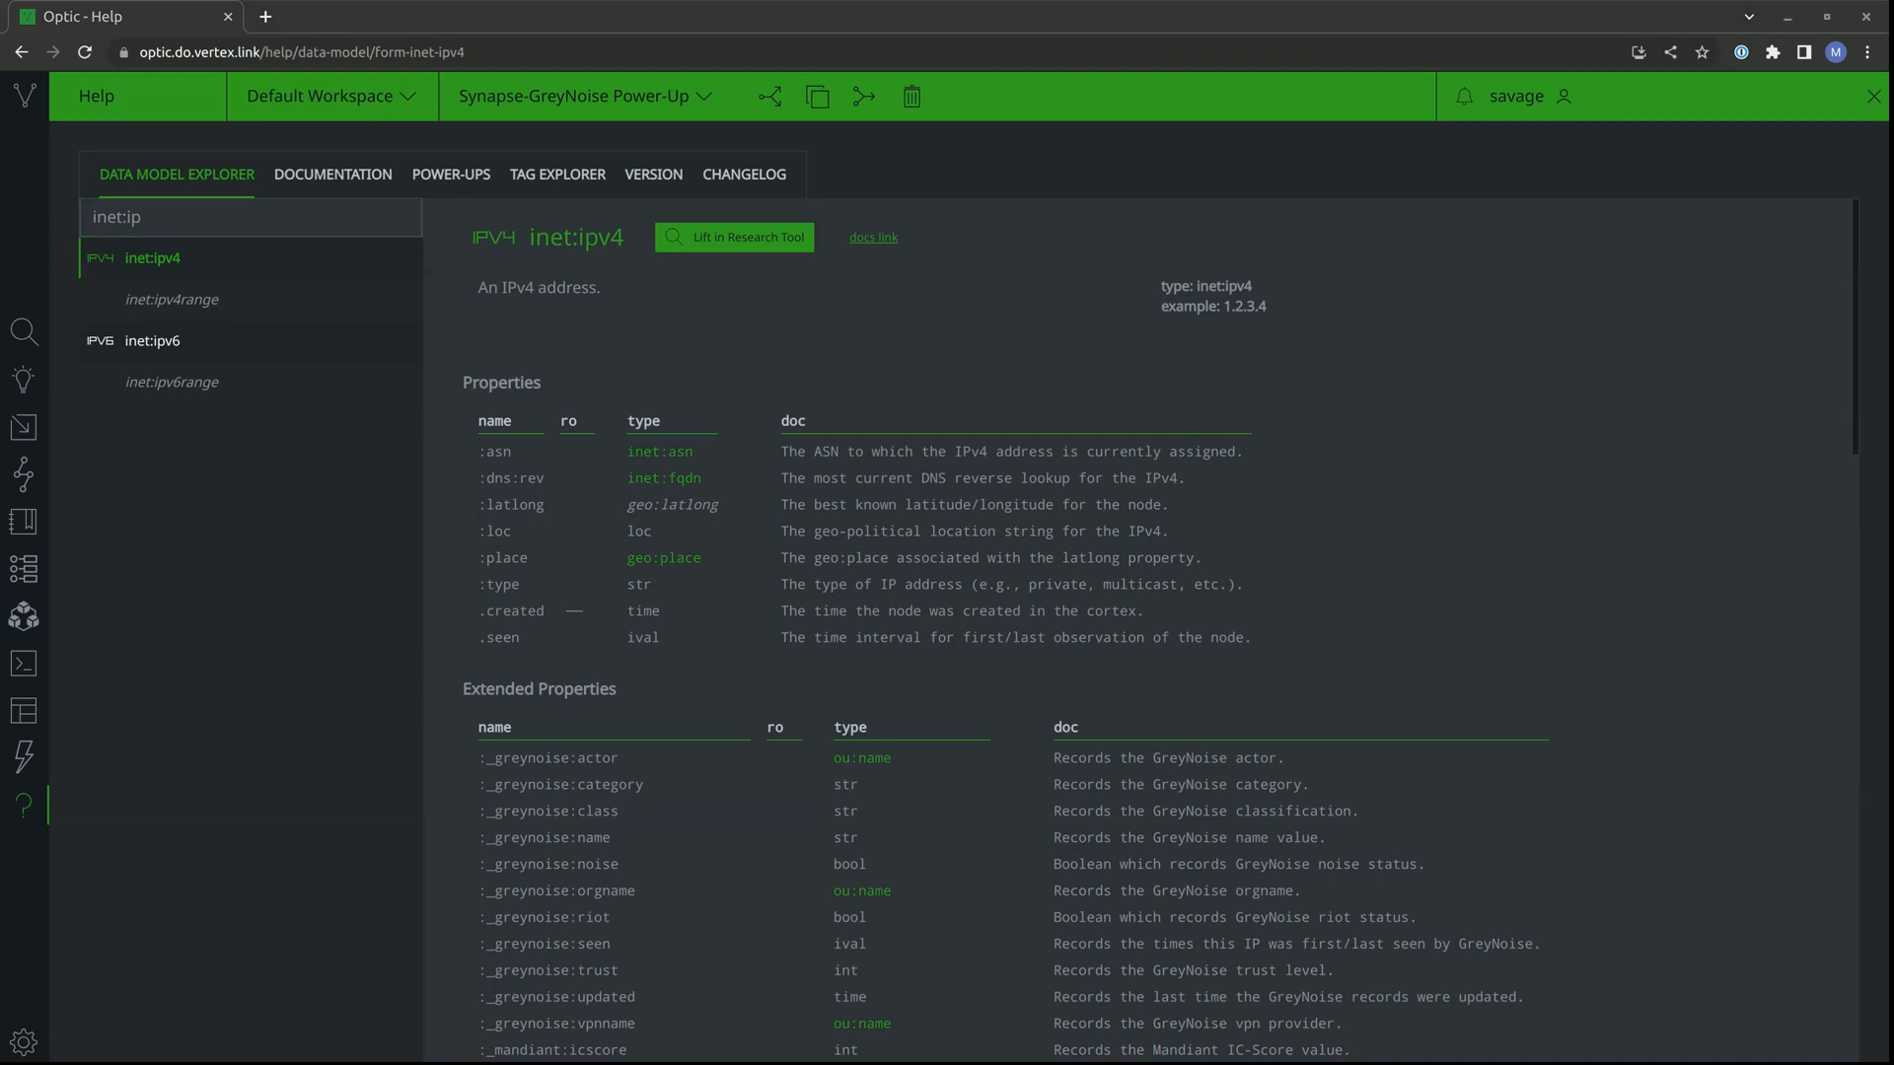
pyautogui.click(18, 347)
pyautogui.write('185.220.101.182')
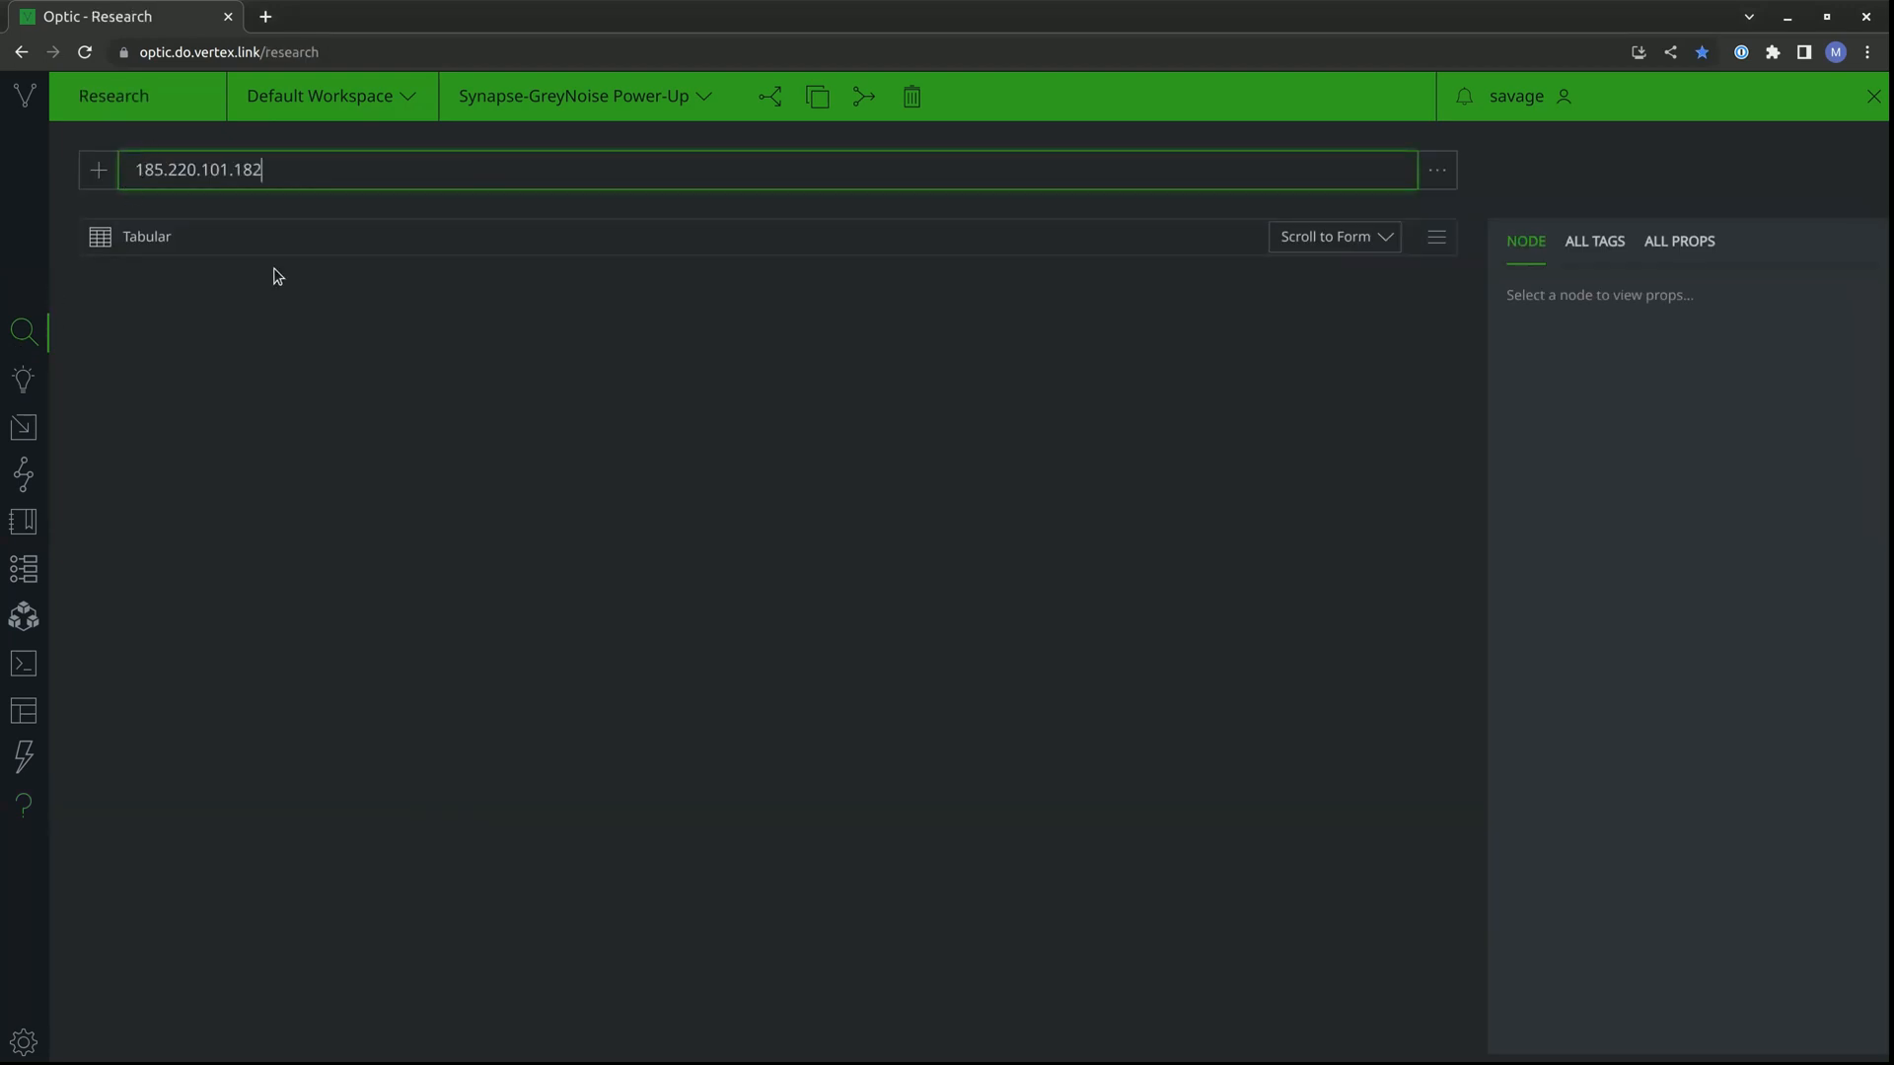
pyautogui.press('Return')
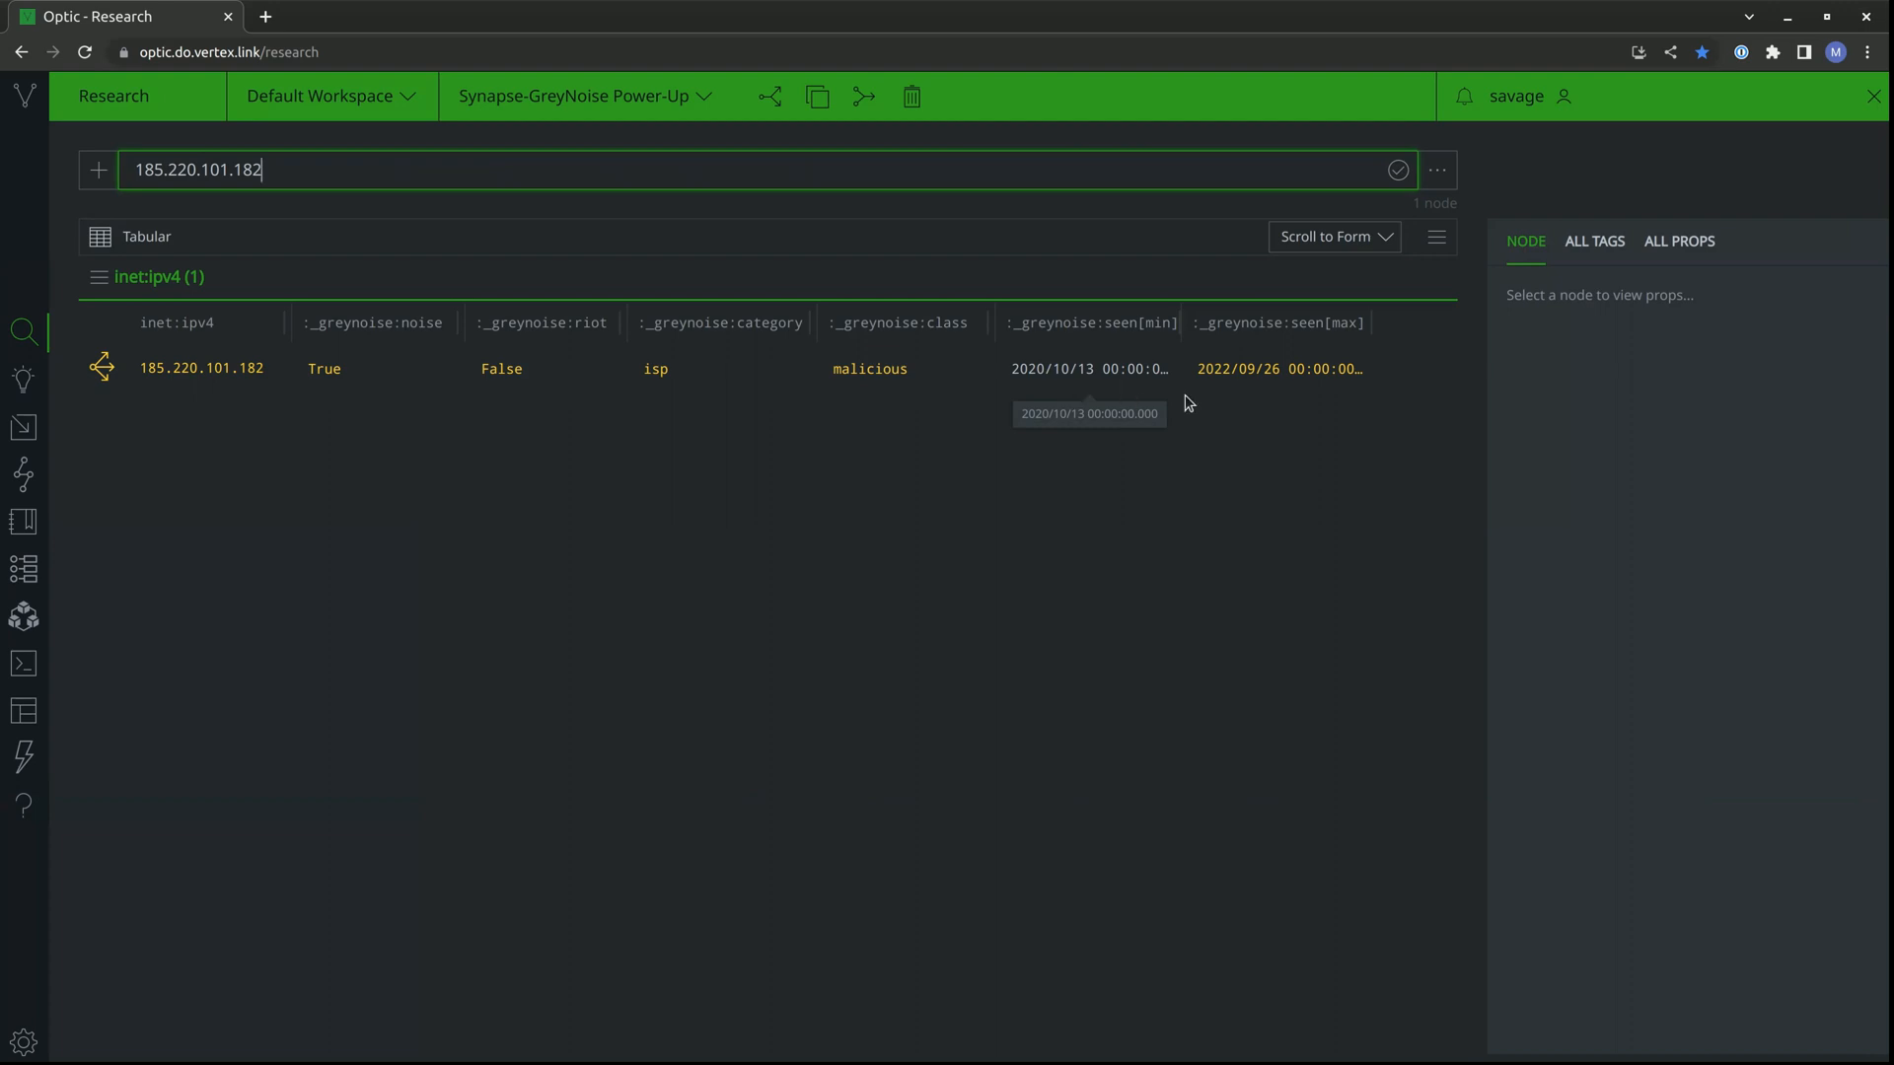
pyautogui.click(1234, 373)
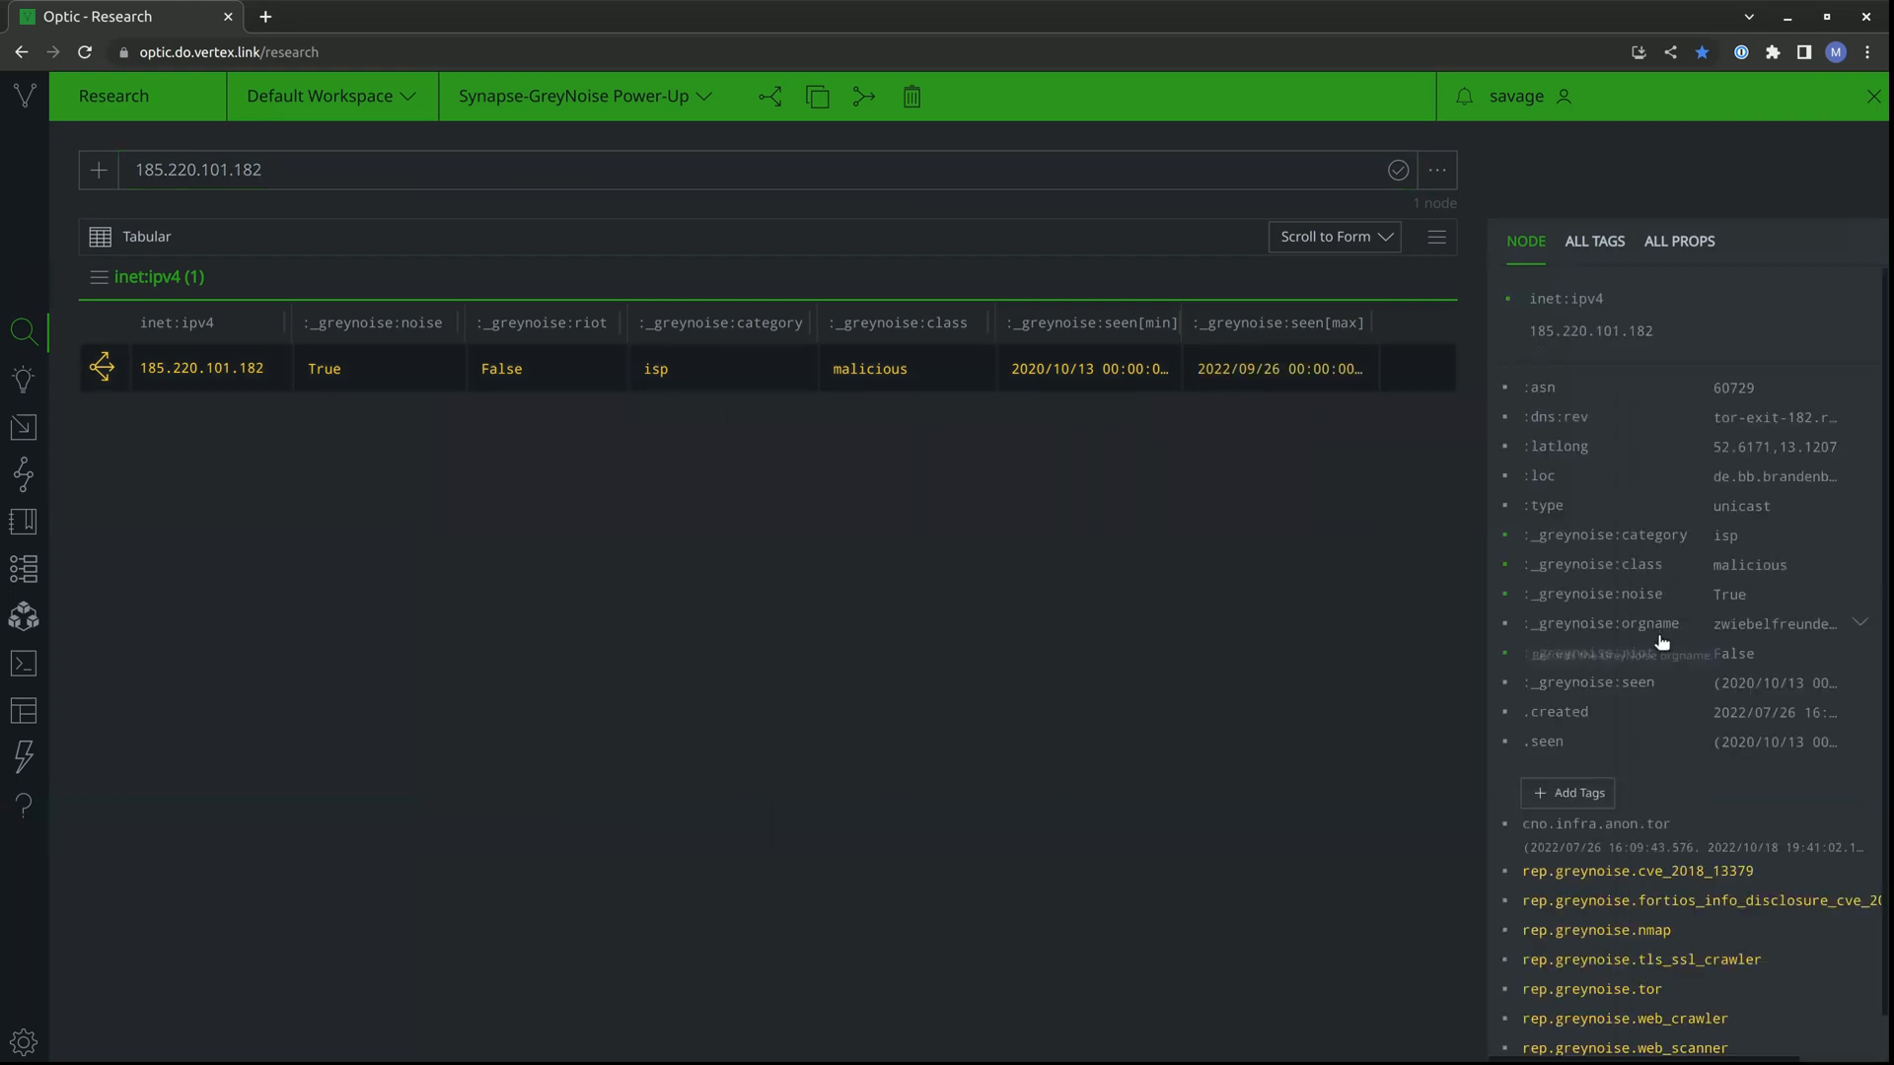
pyautogui.scroll(-1, 1618, 710)
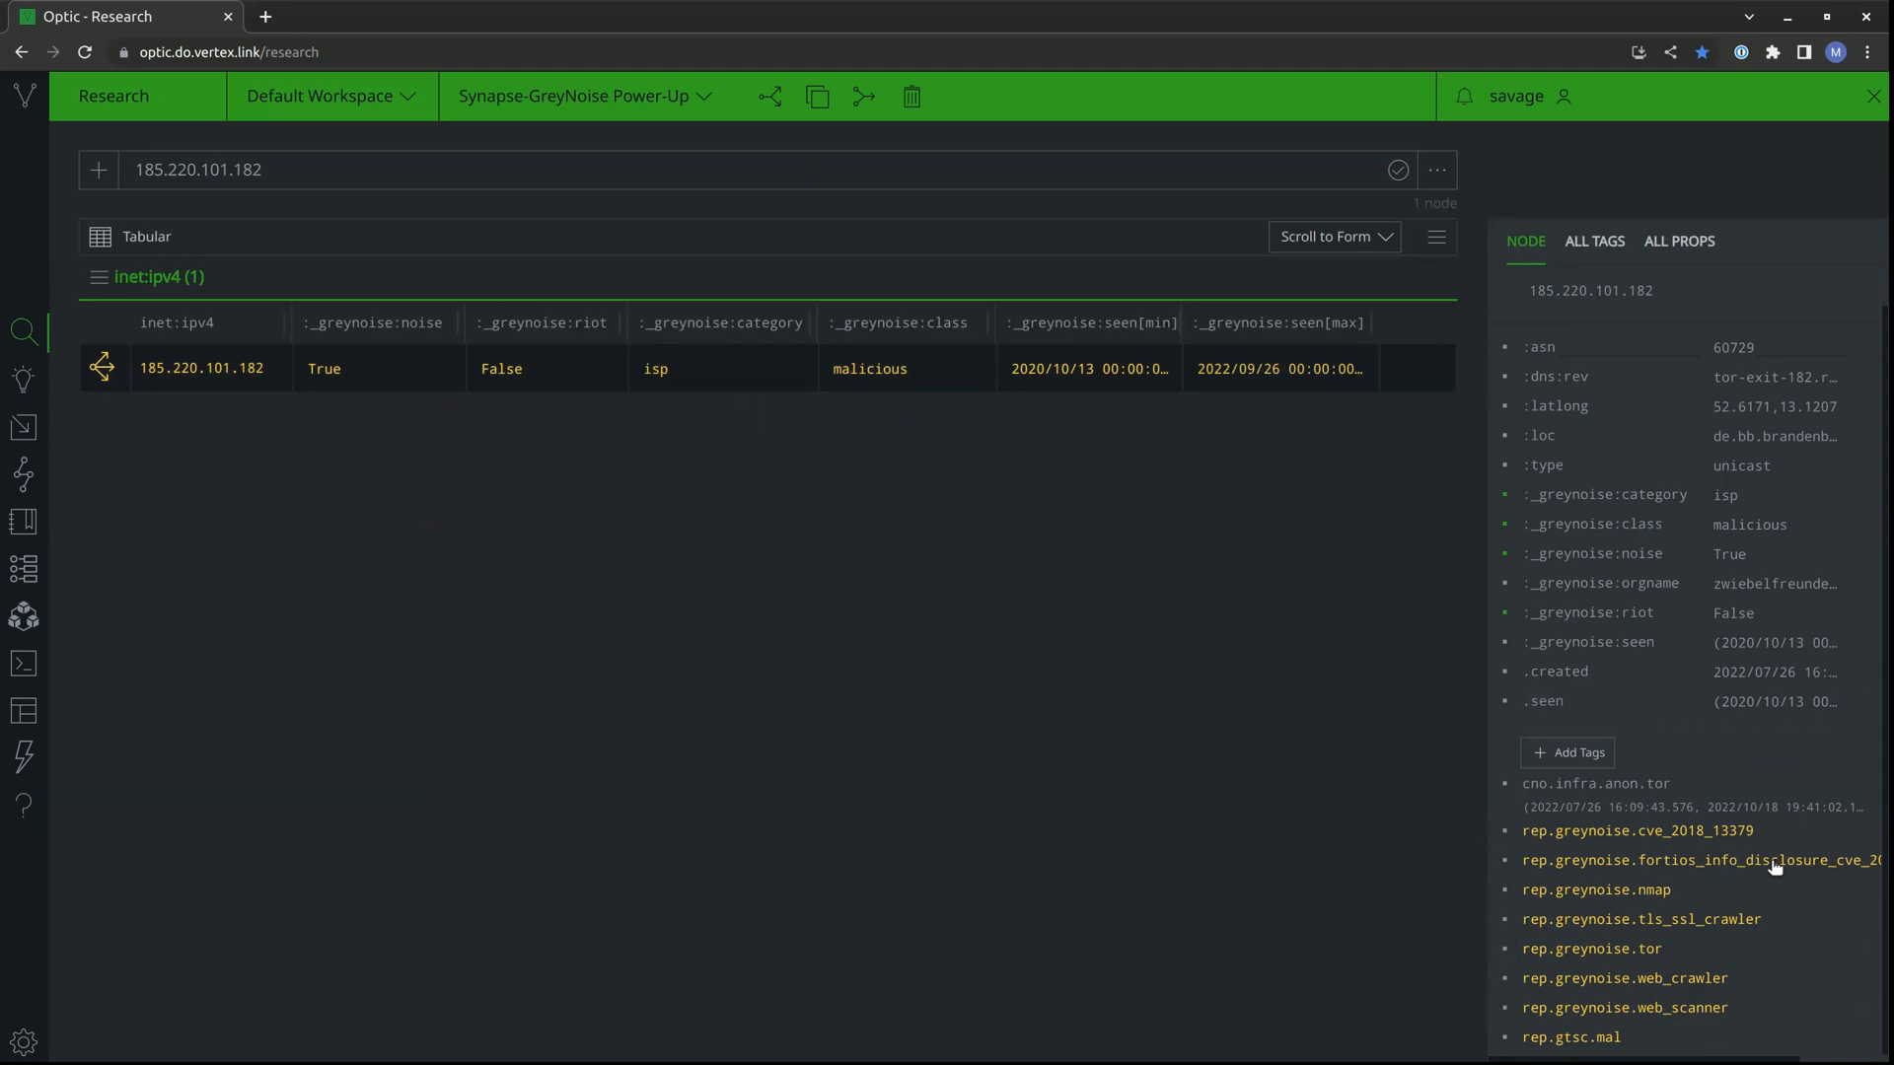
pyautogui.moveTo(1776, 866)
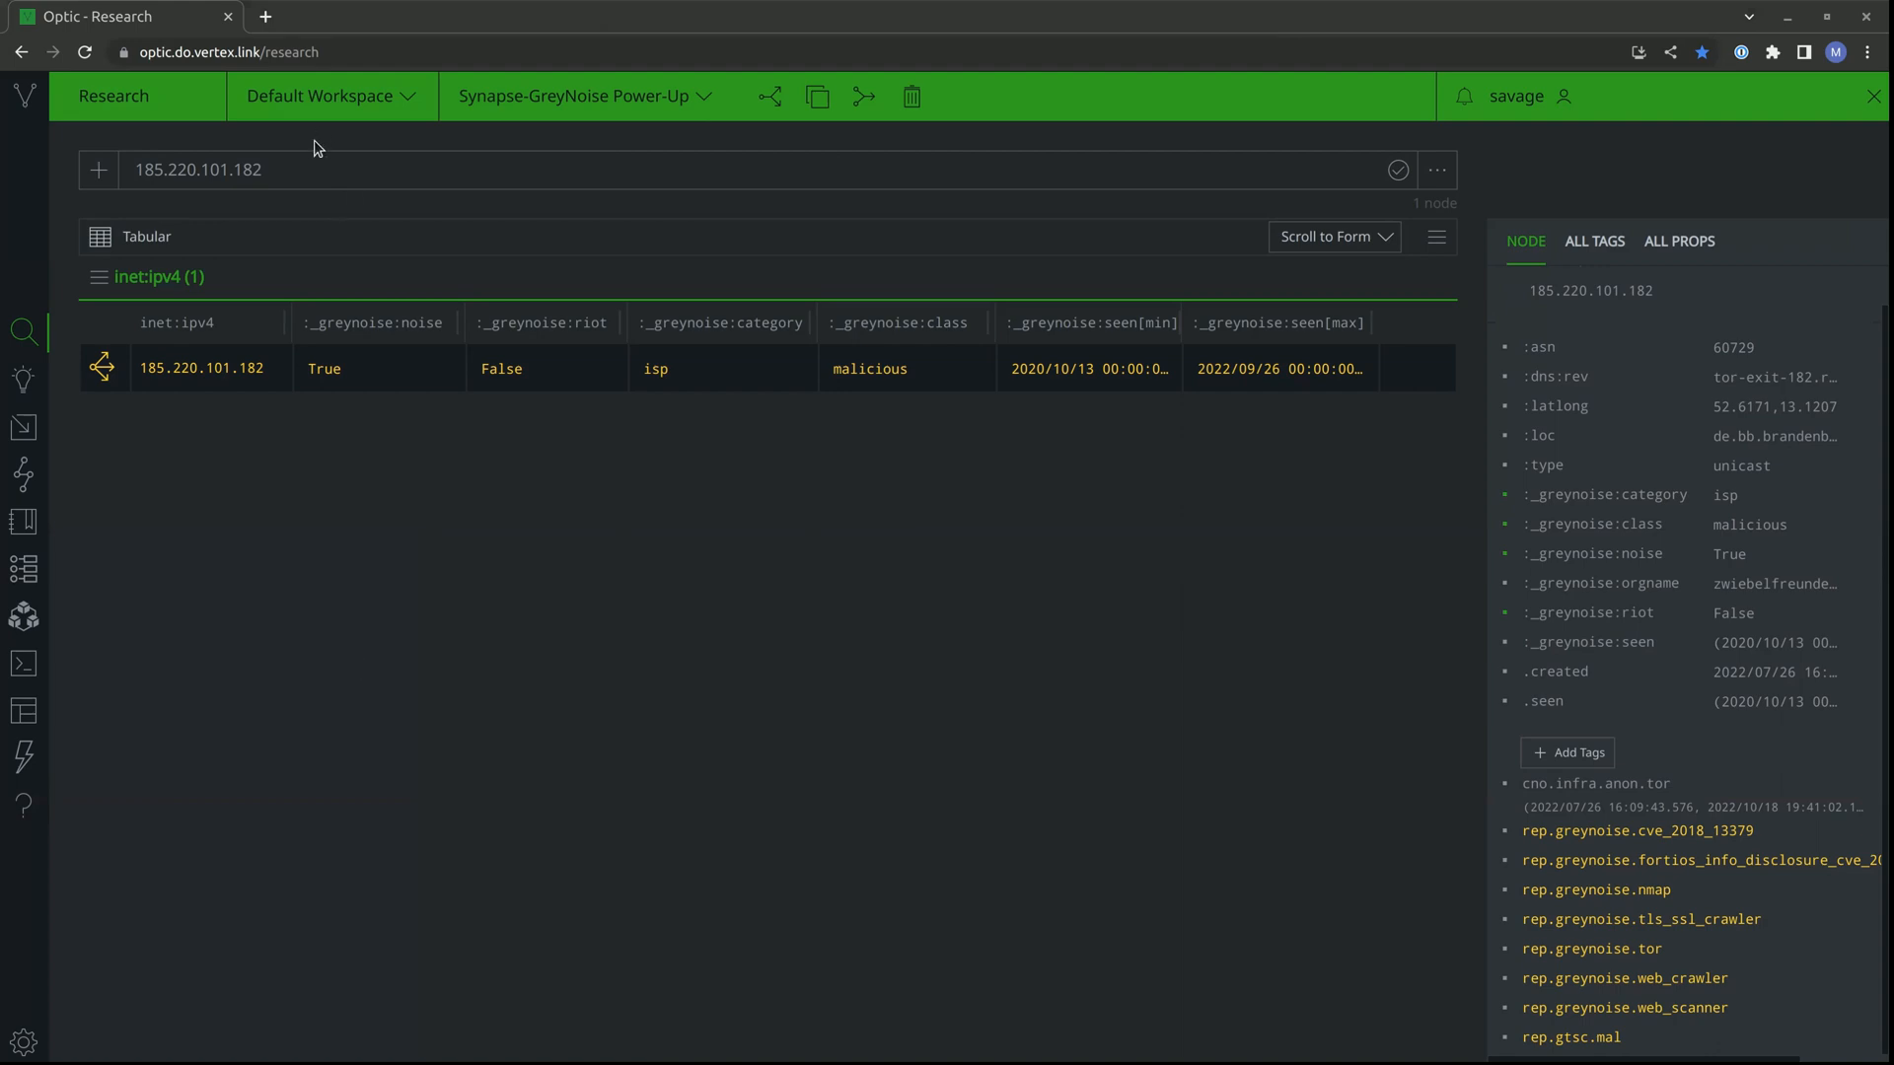
# Look up 104.21.32.38 and select its node to view the GreyNoise RIOT data.
pyautogui.click(313, 169)
pyautogui.write('104.21.32.38')
pyautogui.press('Return')
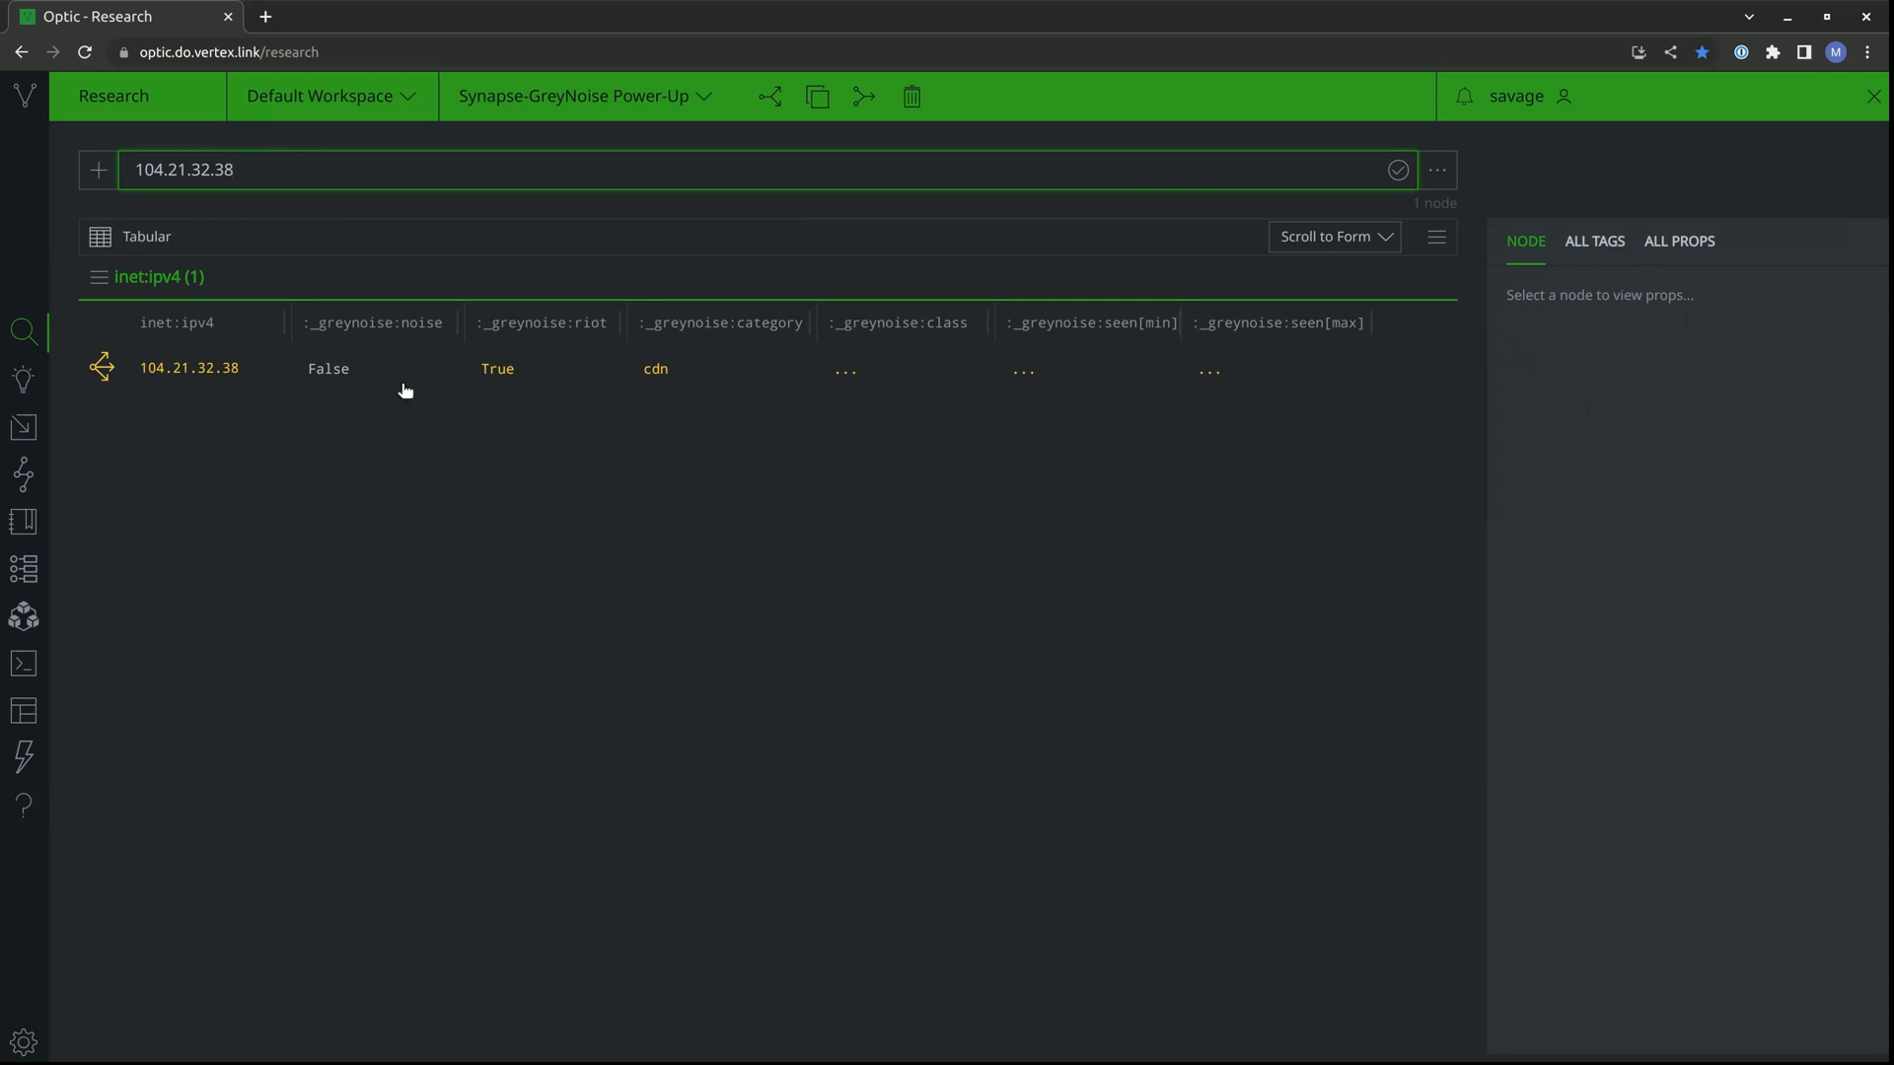
pyautogui.click(500, 392)
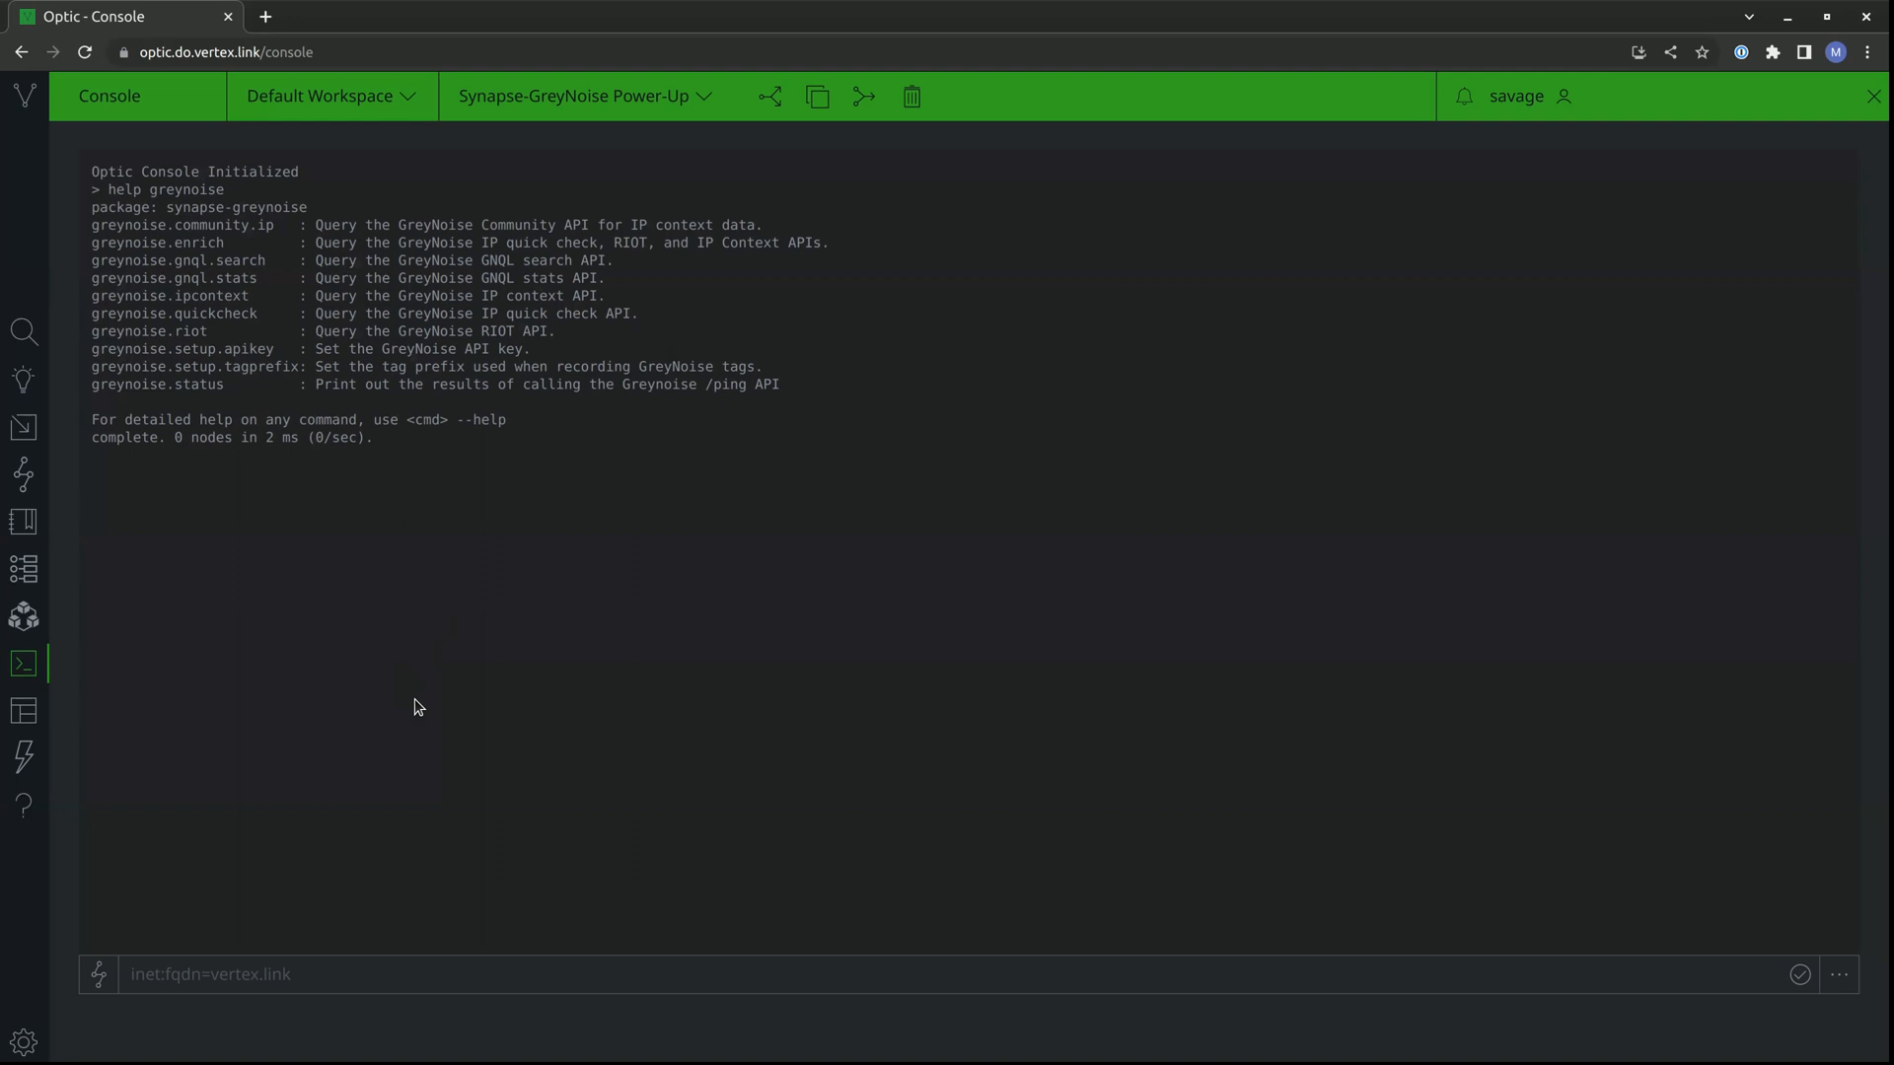
# Review the GreyNoise Storm commands in the console help, including community.ip, enrich, ipcontext, quickcheck and riot.
pyautogui.doubleClick(232, 226)
pyautogui.doubleClick(241, 316)
pyautogui.doubleClick(193, 328)
pyautogui.doubleClick(237, 295)
pyautogui.click(333, 687)
pyautogui.doubleClick(190, 238)
pyautogui.click(258, 653)
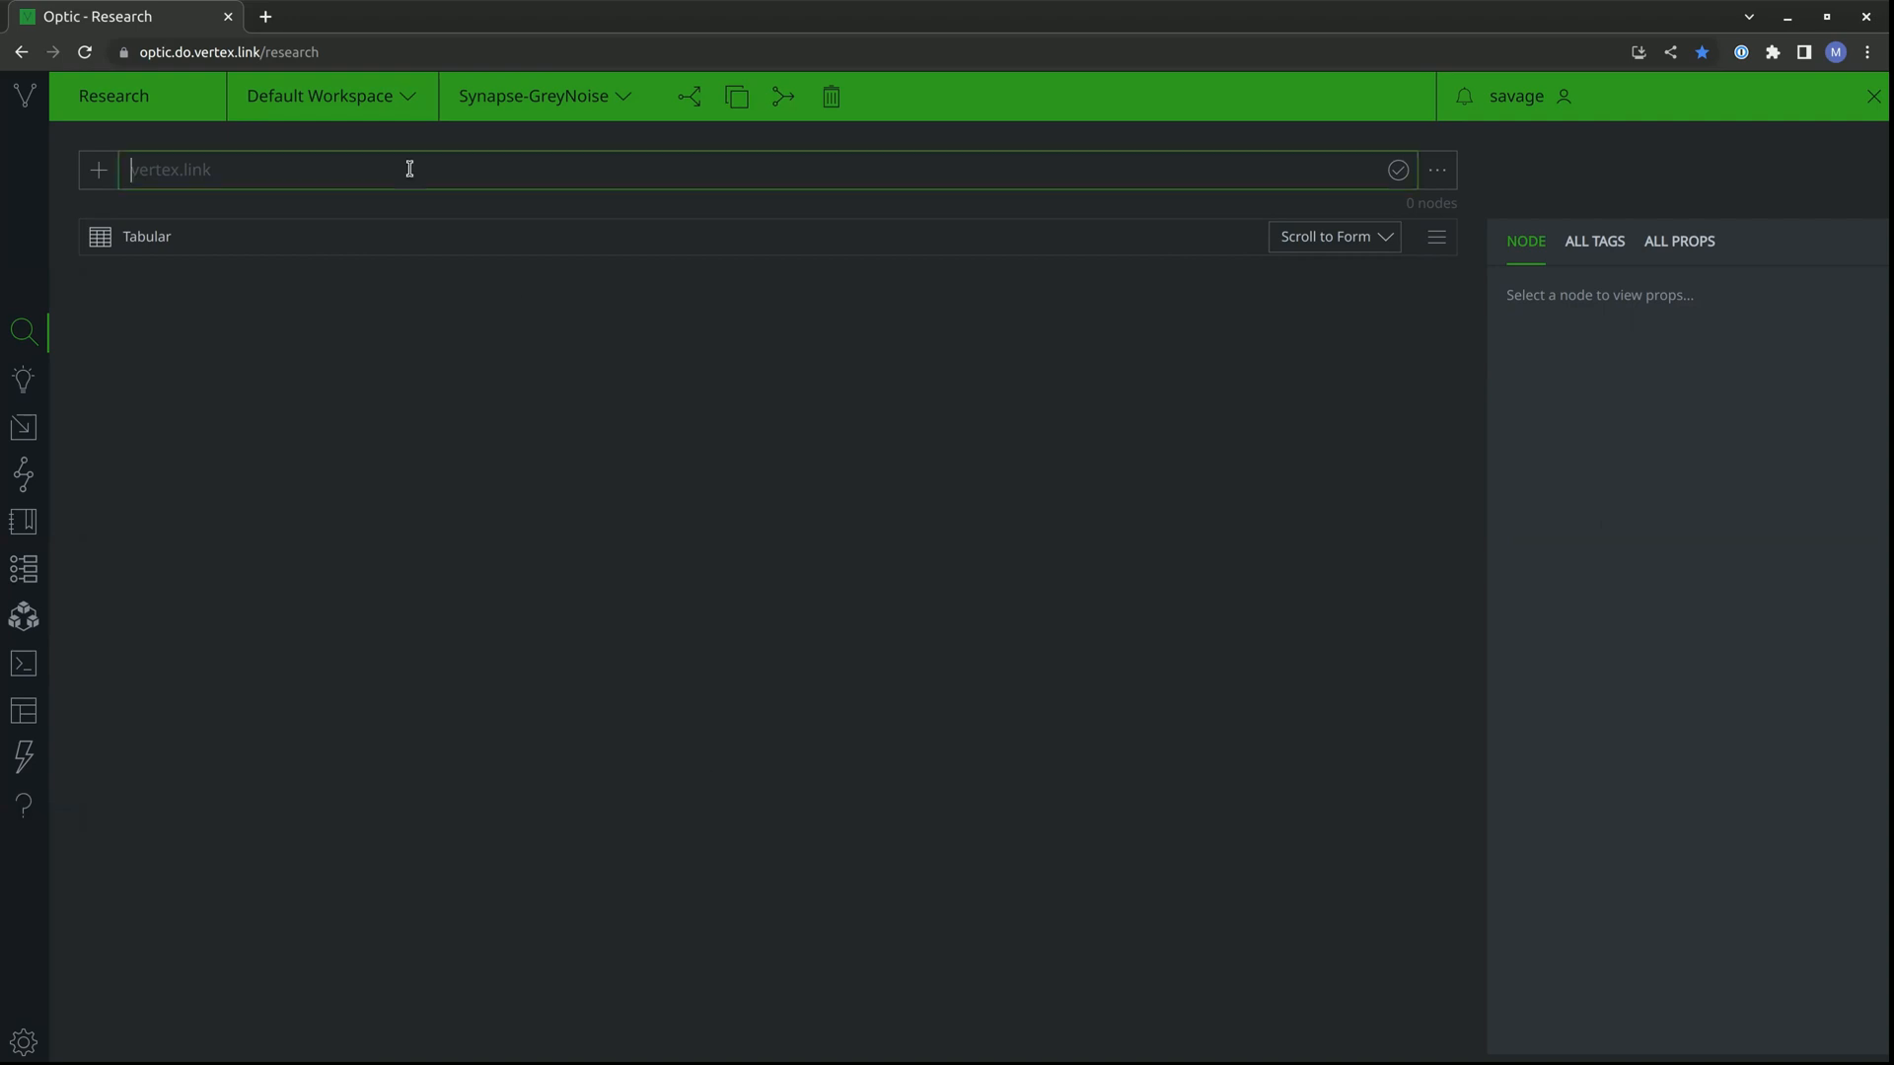
# Query the copied list of ten IPv4 addresses starting with 172.67.150.224 and run the synapse-greynoise Enterprise IP Lookup on all of them.
pyautogui.write('172.67.150.224 172.67.175.142 104.21.89.36 172.224.238.66 172.225.163.50 172.226.73.206 34.209.130.6 34.238.97.72 159.89.162.253 35.205.190.149')
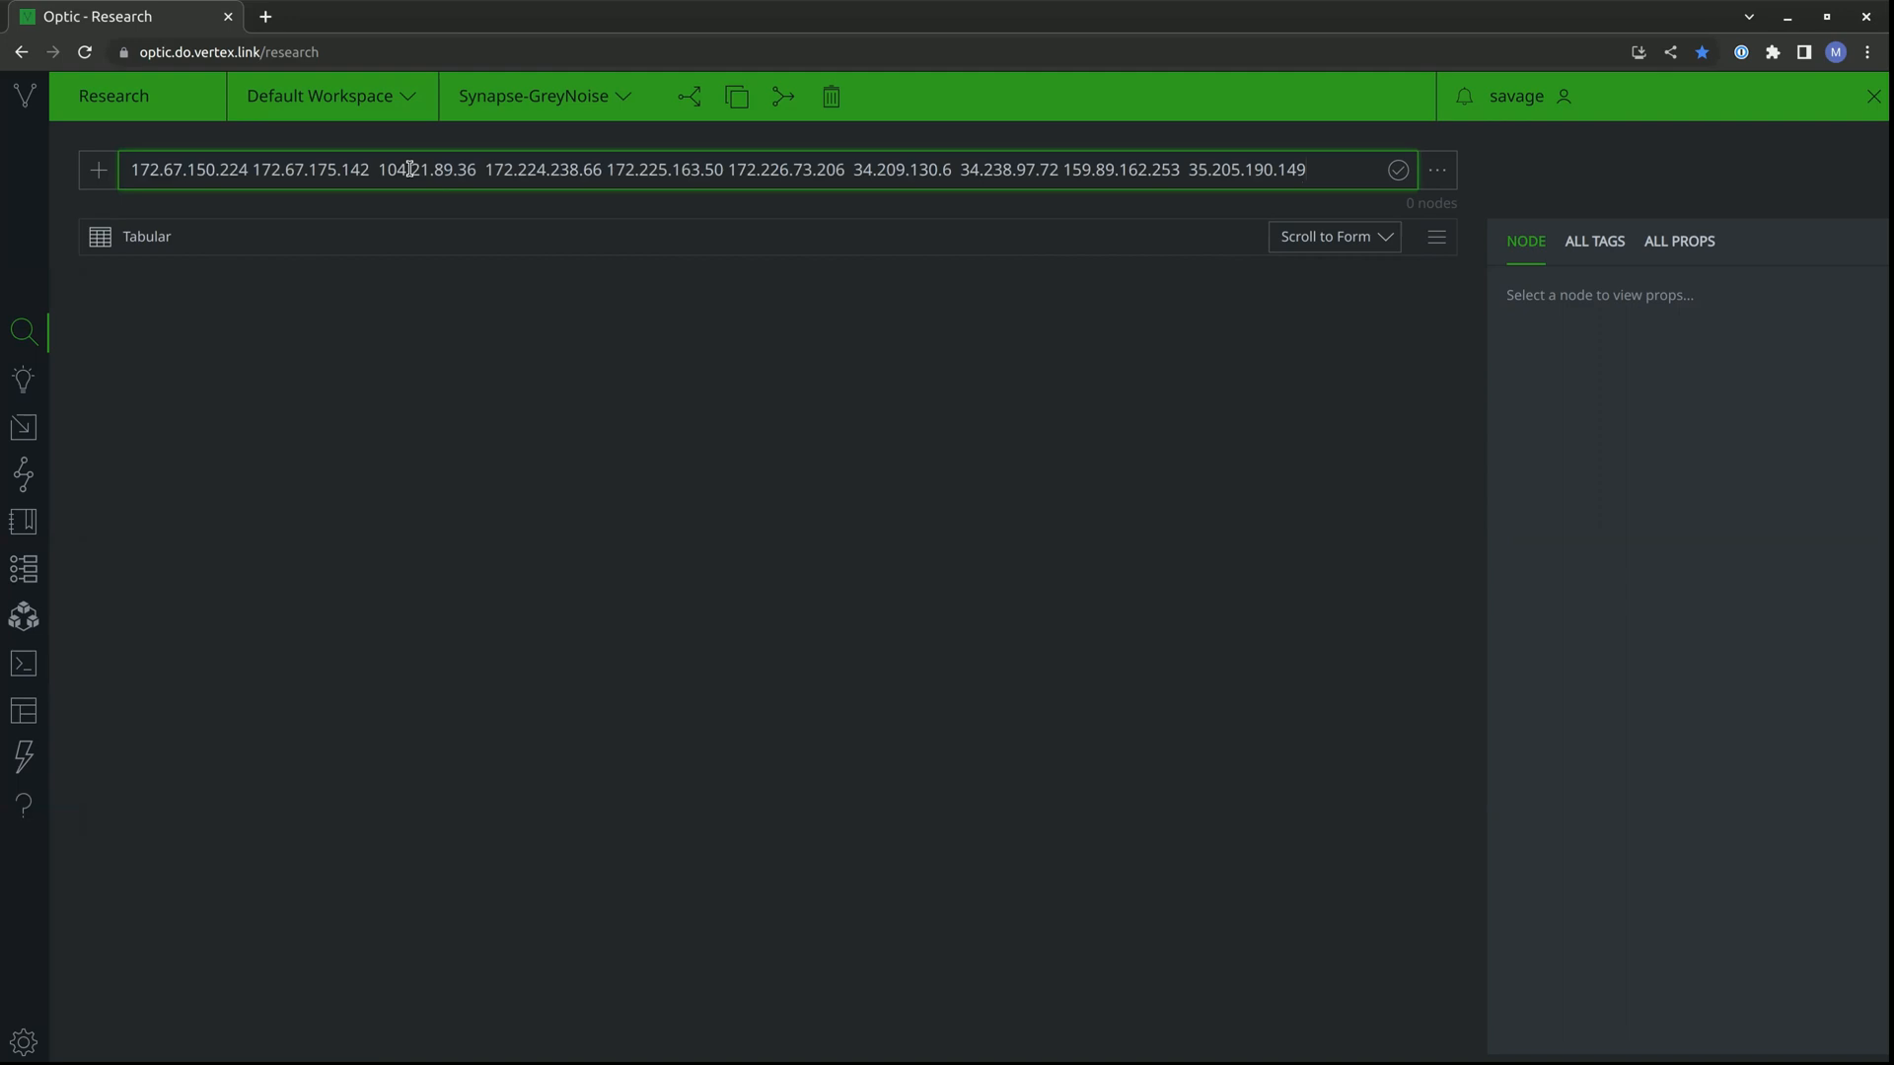
pyautogui.press('Return')
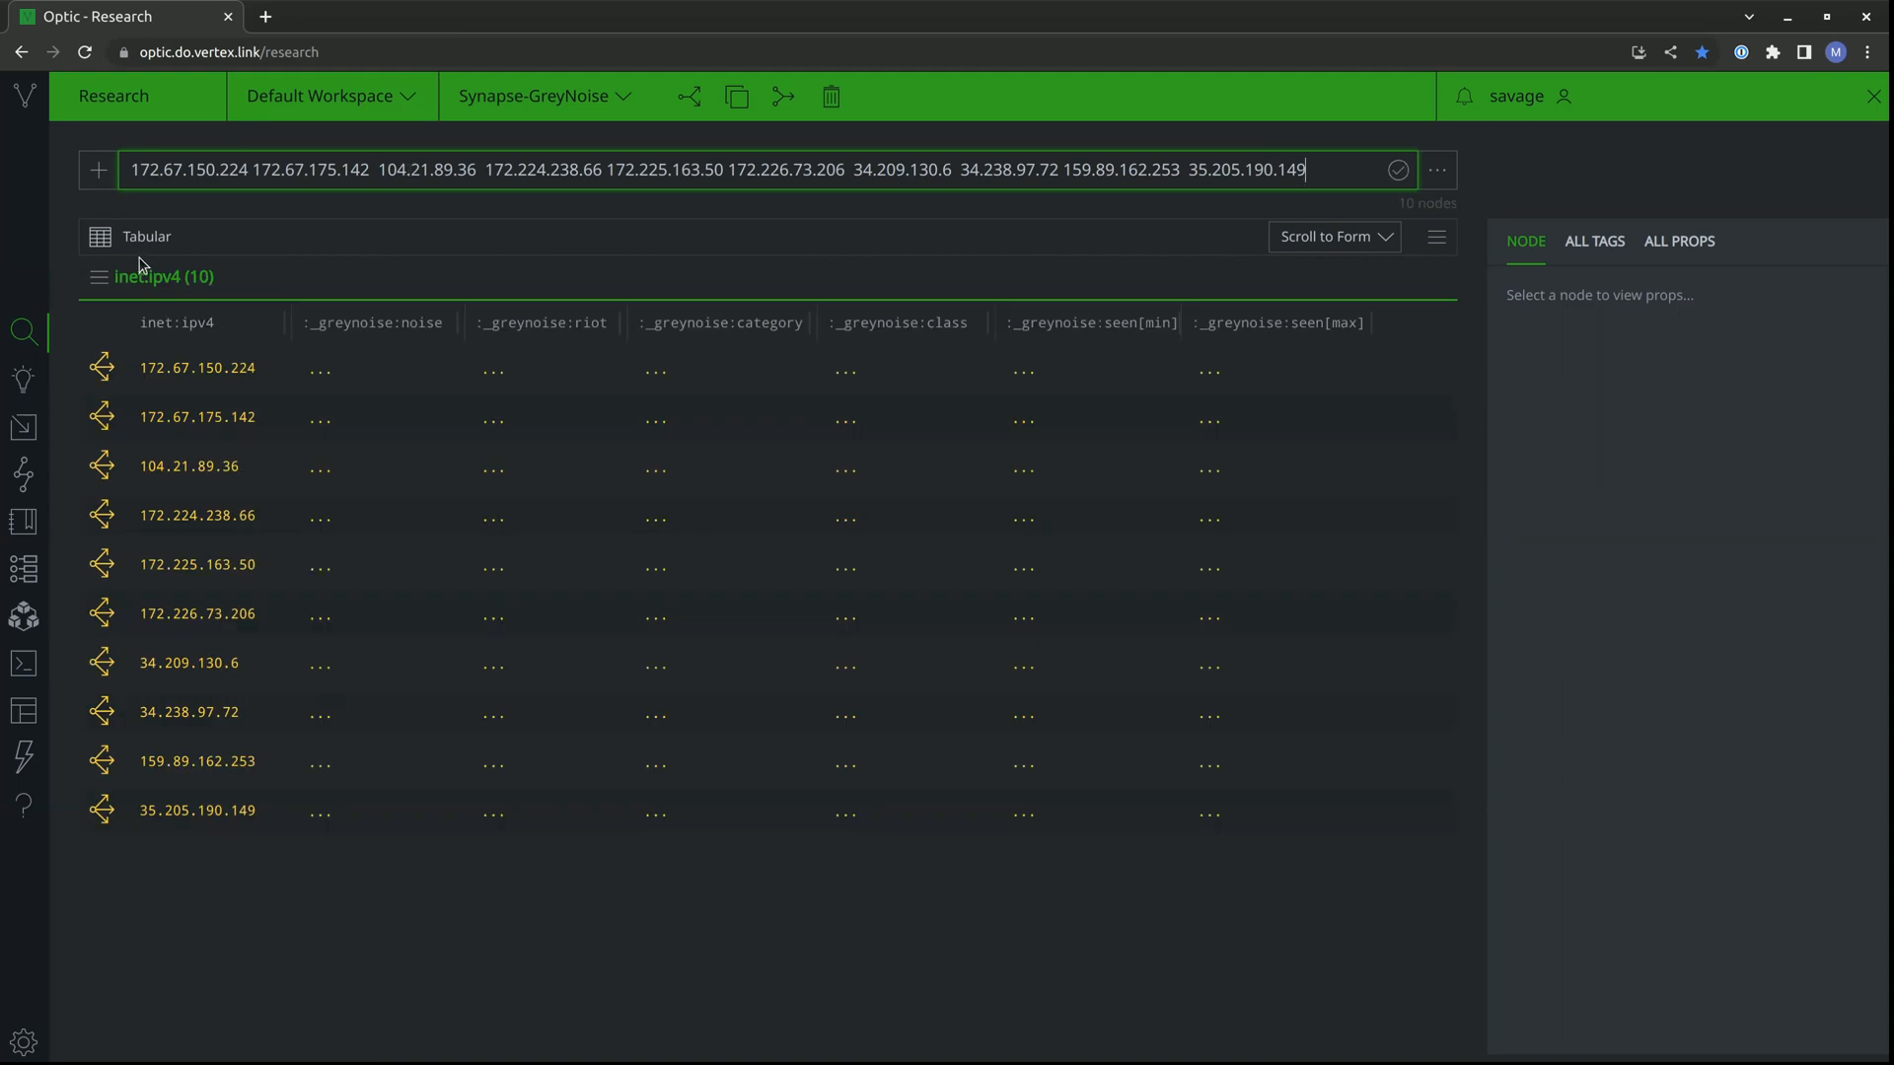
pyautogui.click(109, 284)
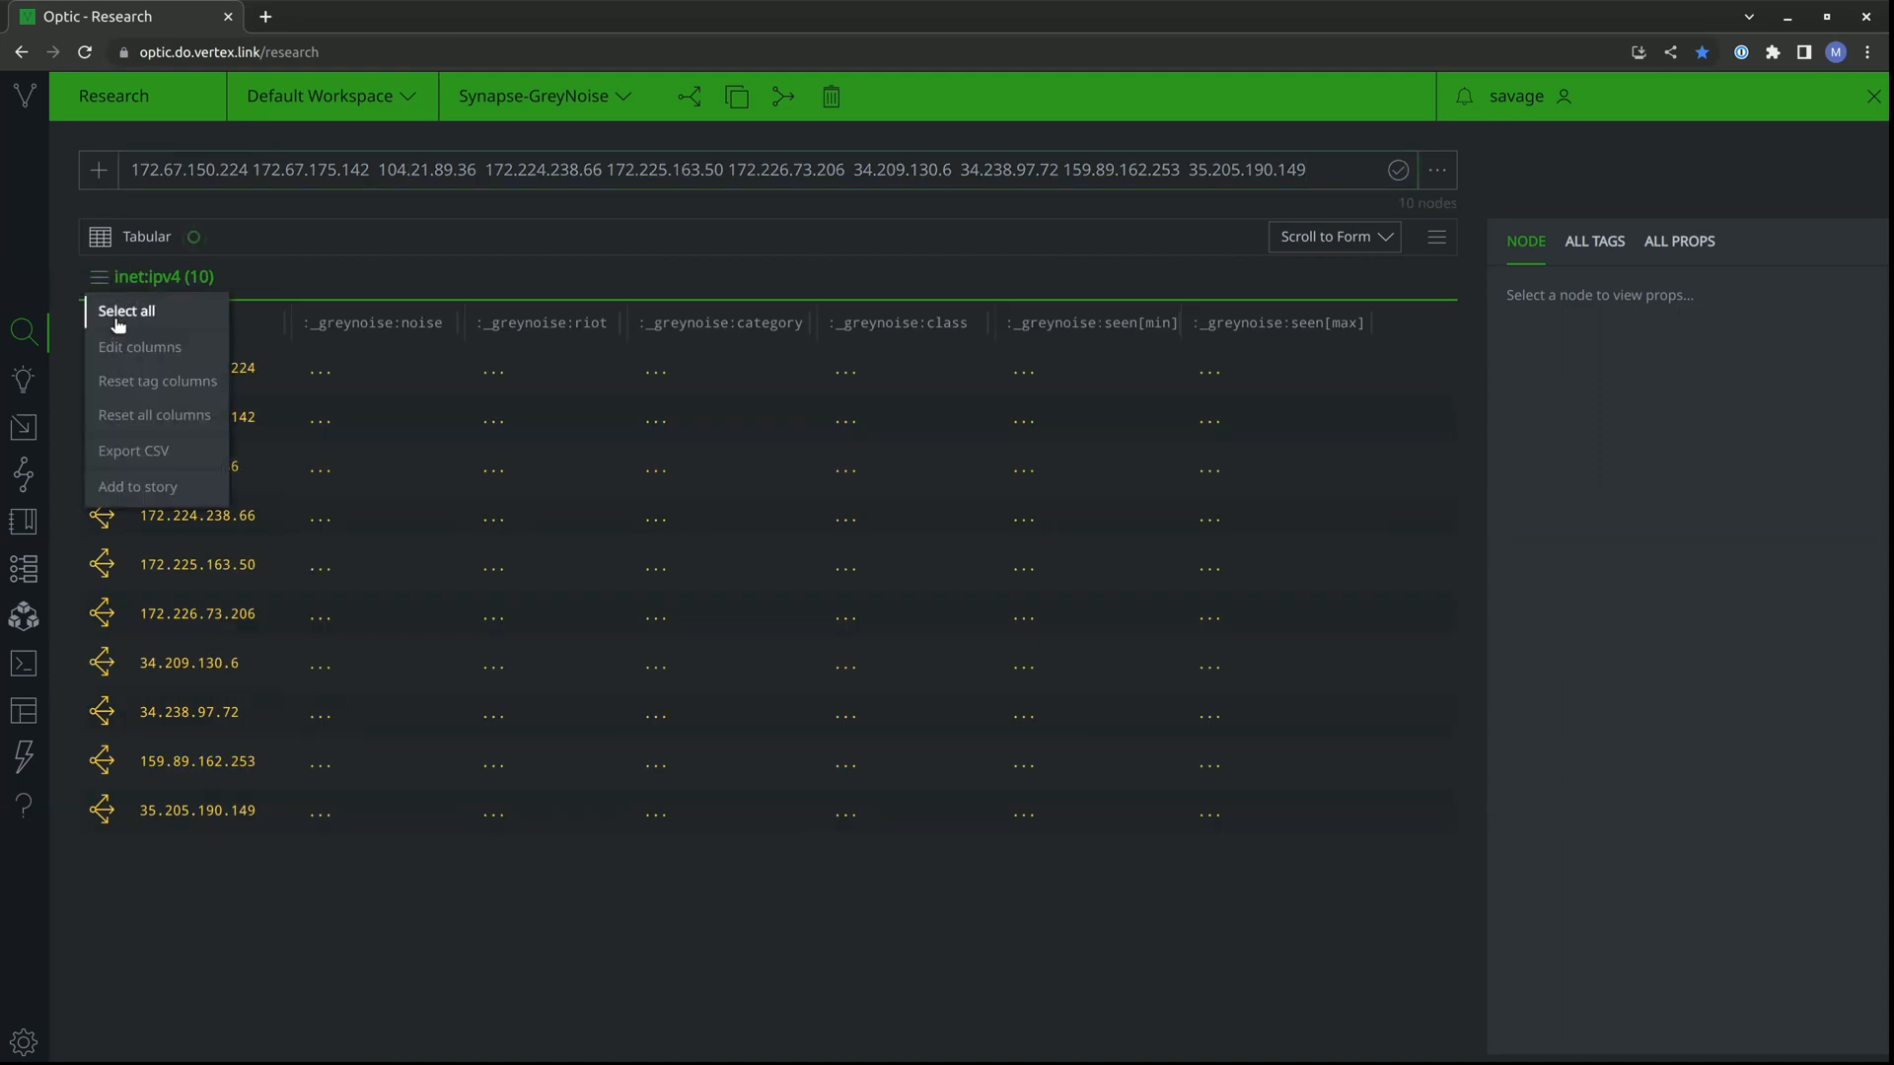
pyautogui.click(117, 314)
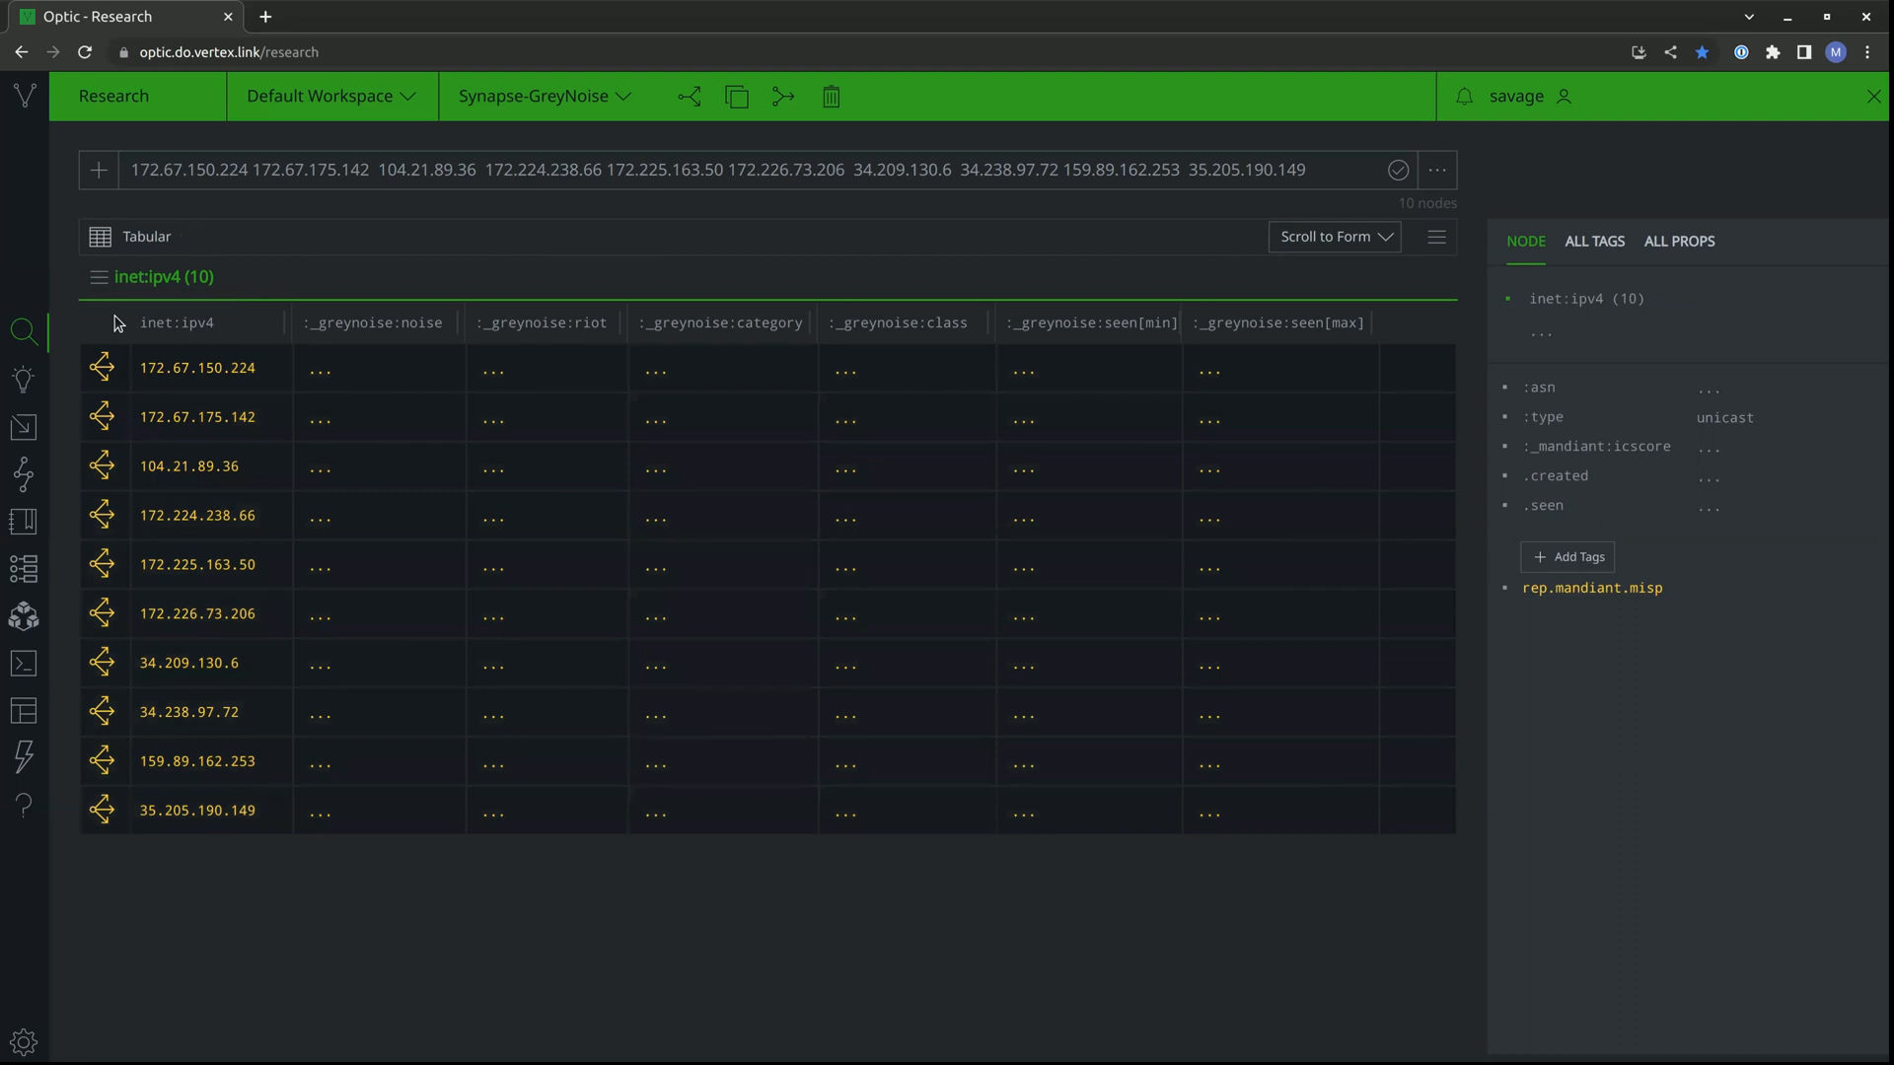
pyautogui.rightClick(183, 419)
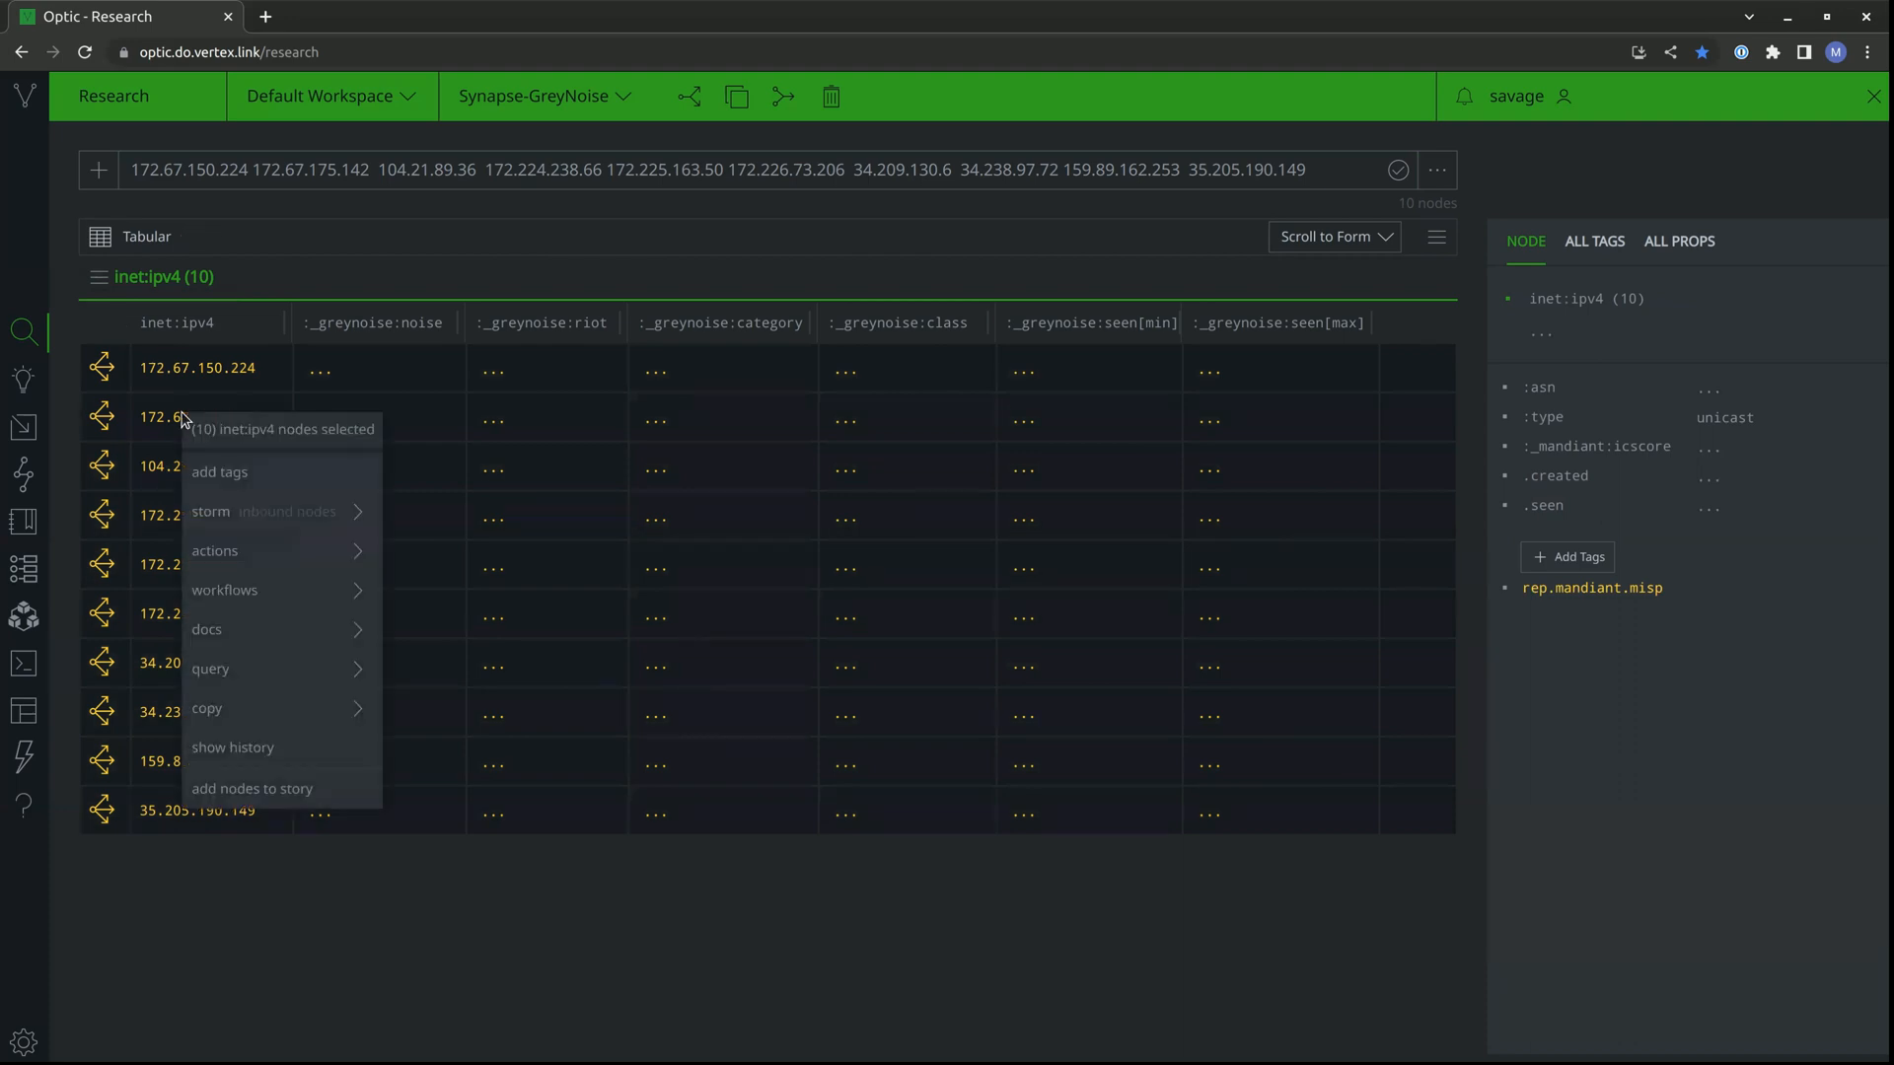
pyautogui.moveTo(317, 556)
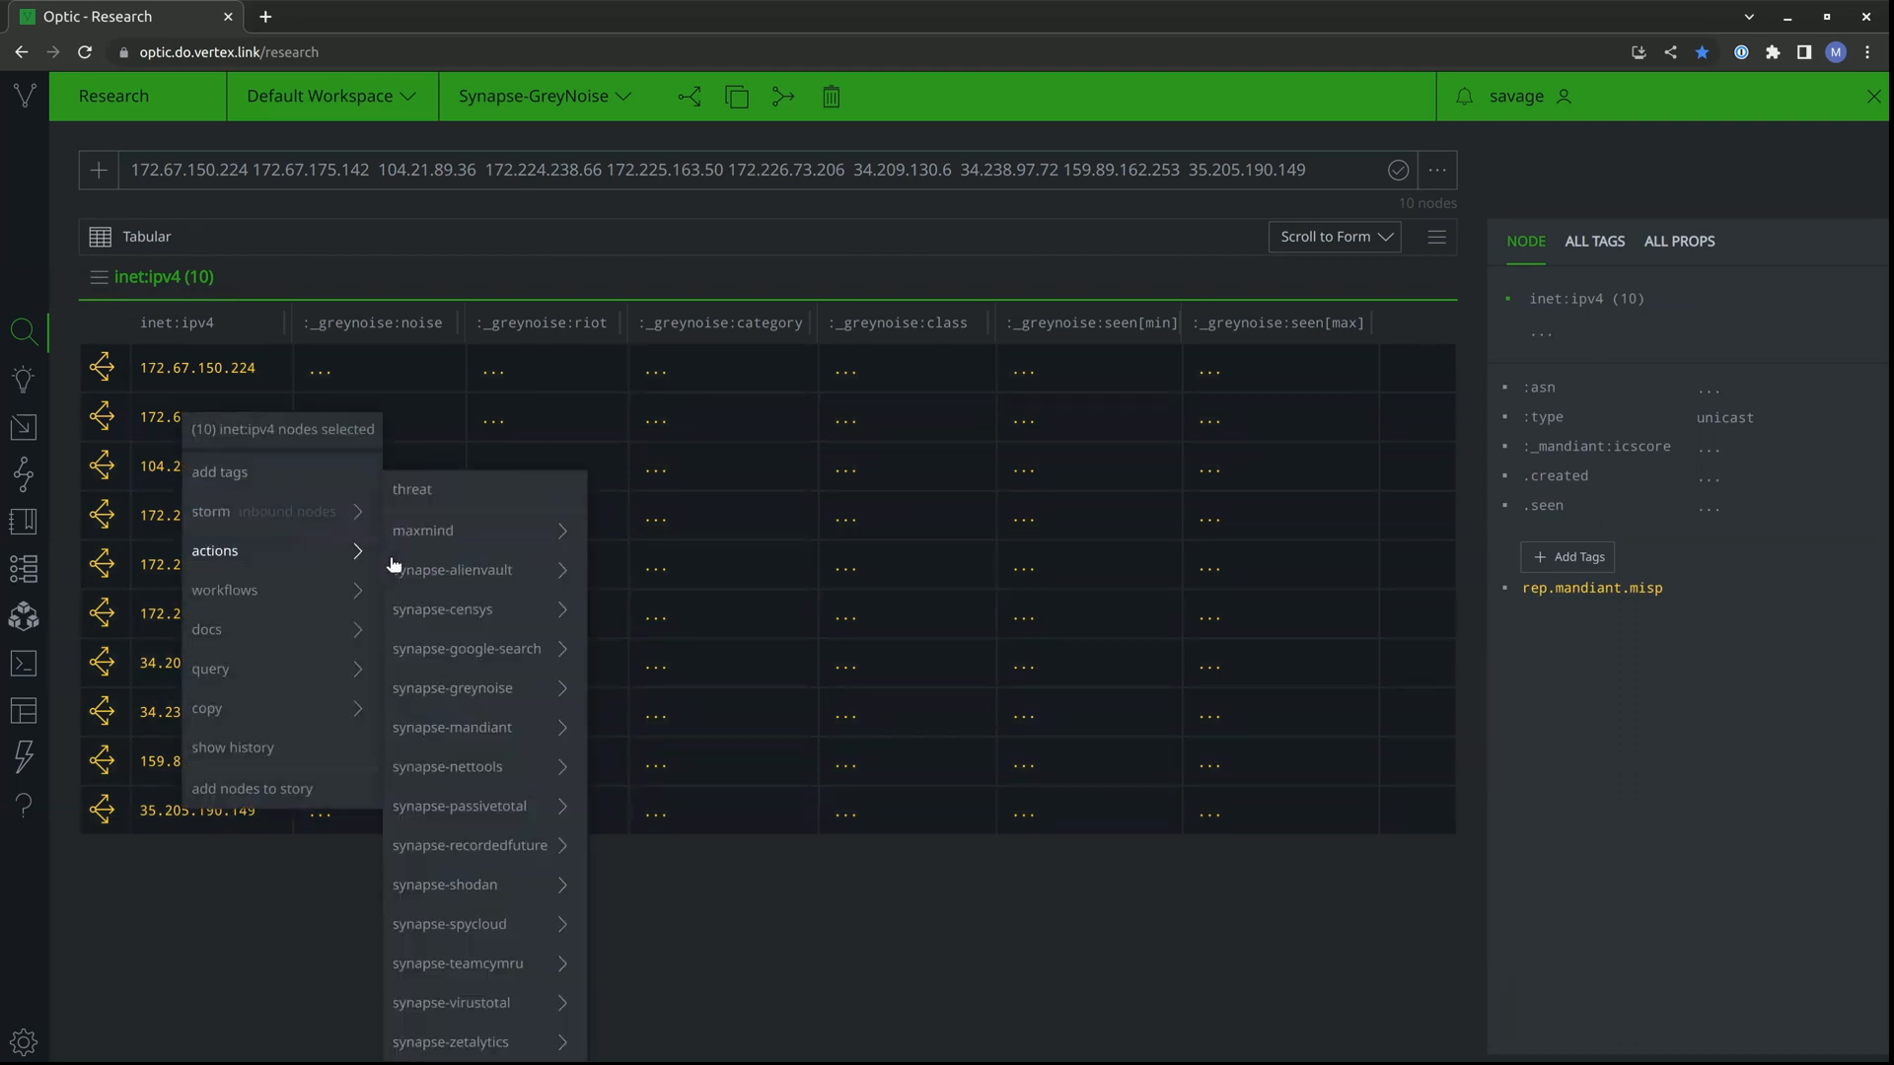
pyautogui.moveTo(518, 687)
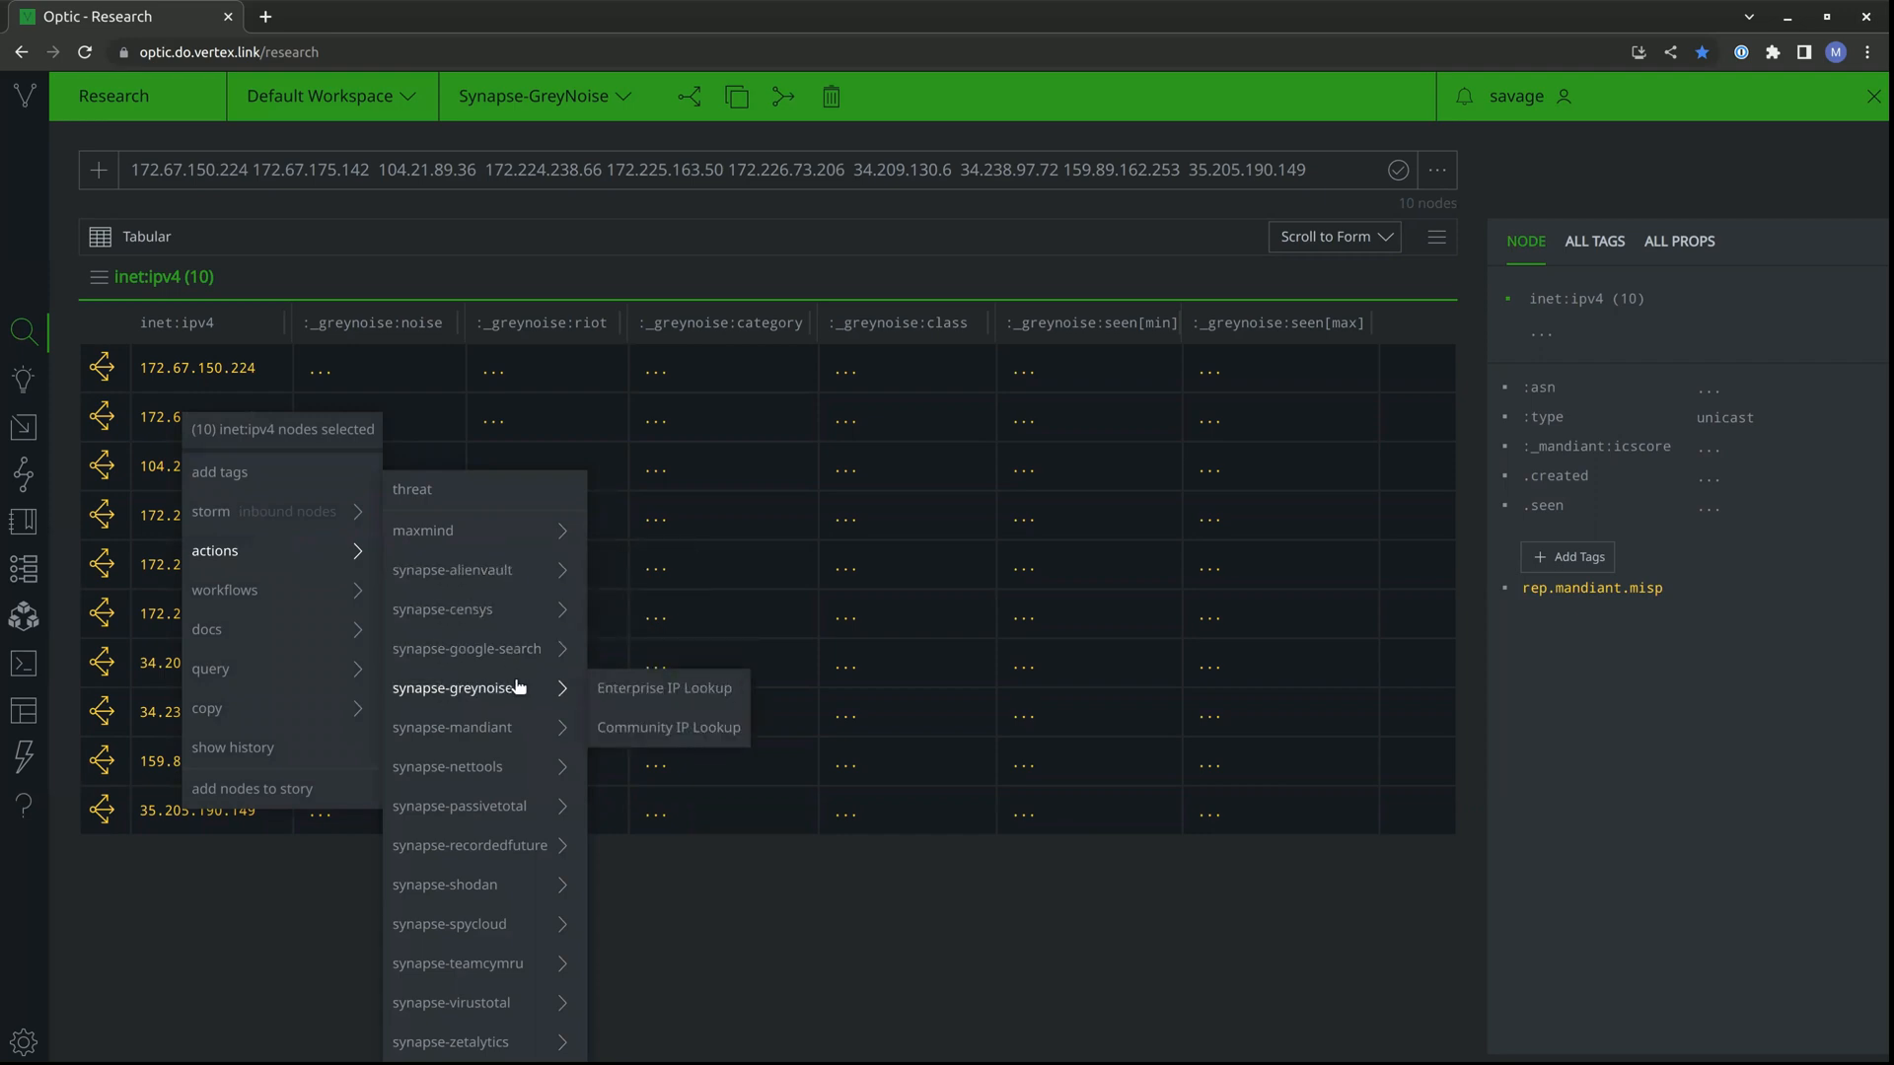
pyautogui.click(610, 690)
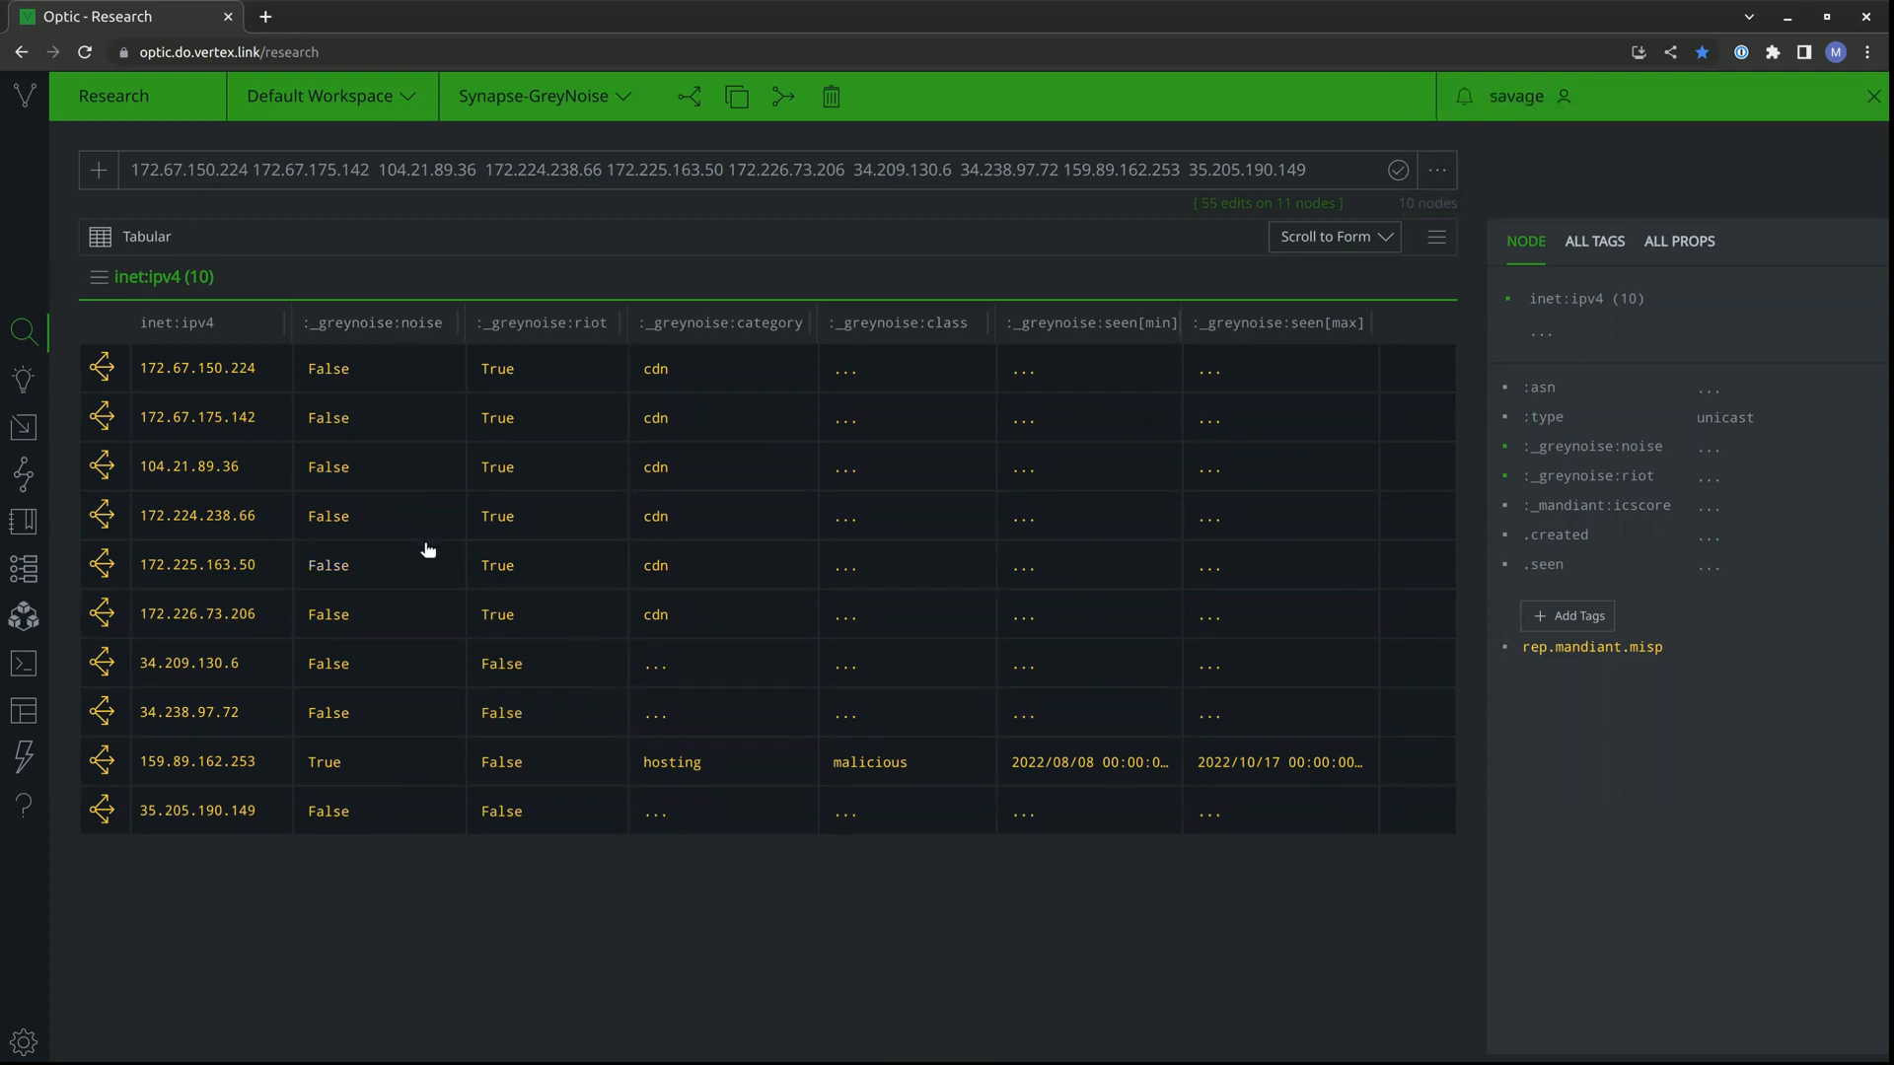
# Sort the results A->Z by the _greynoise:riot property and select the six nodes from 172.67.150.224 down to 172.226.73.206.
pyautogui.click(547, 332)
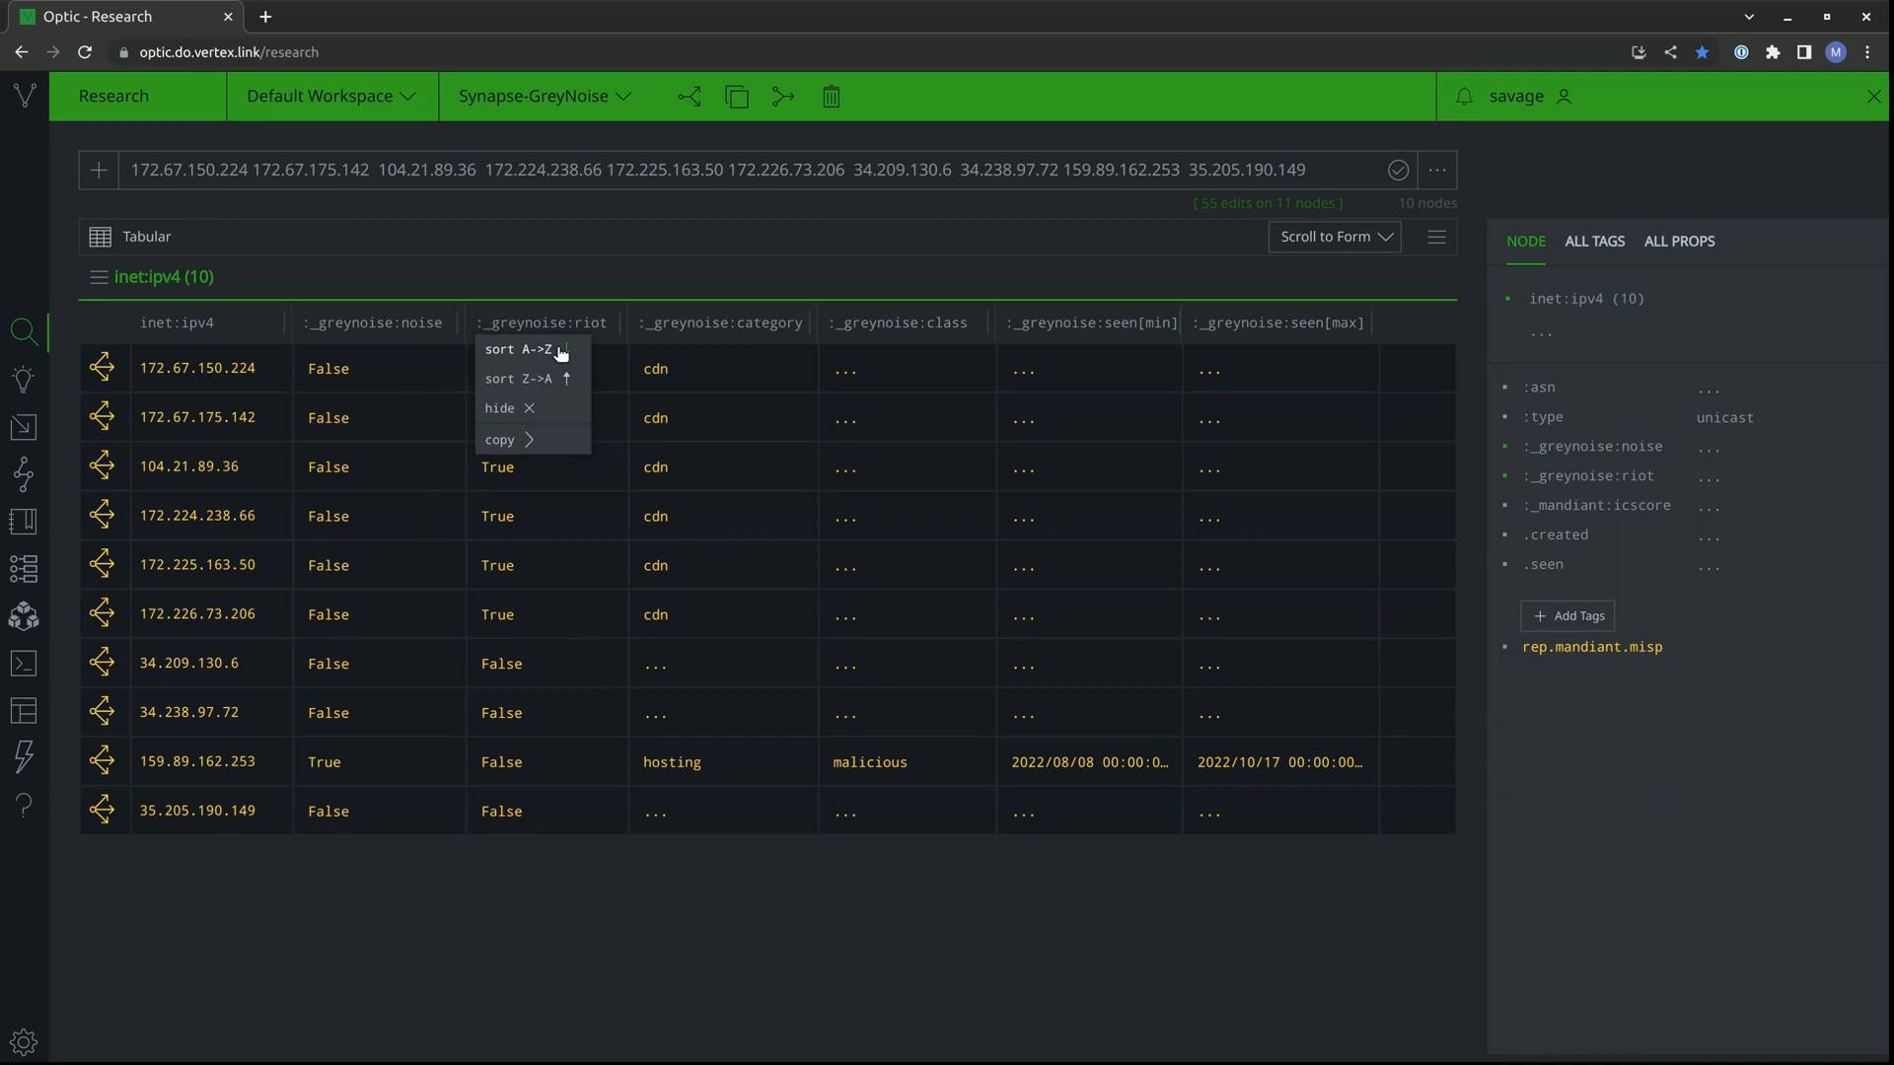
pyautogui.click(560, 351)
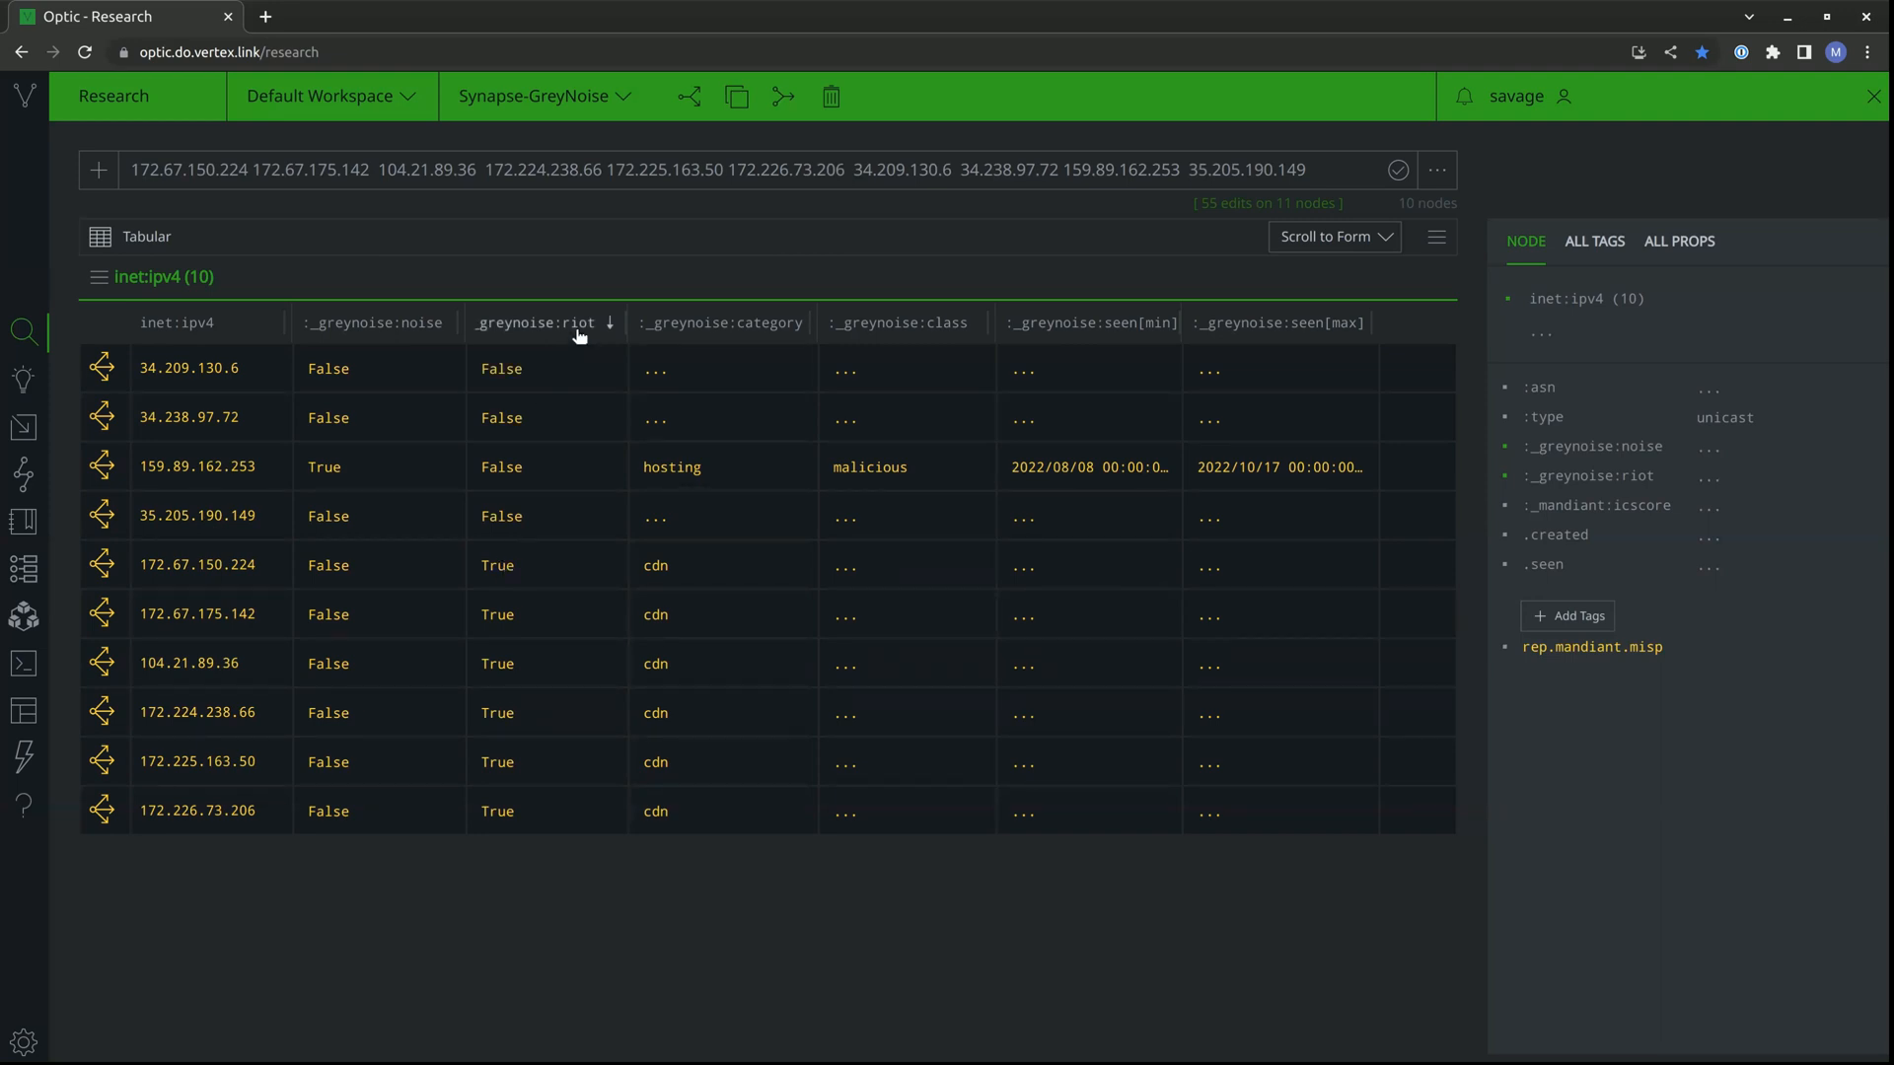
pyautogui.click(539, 566)
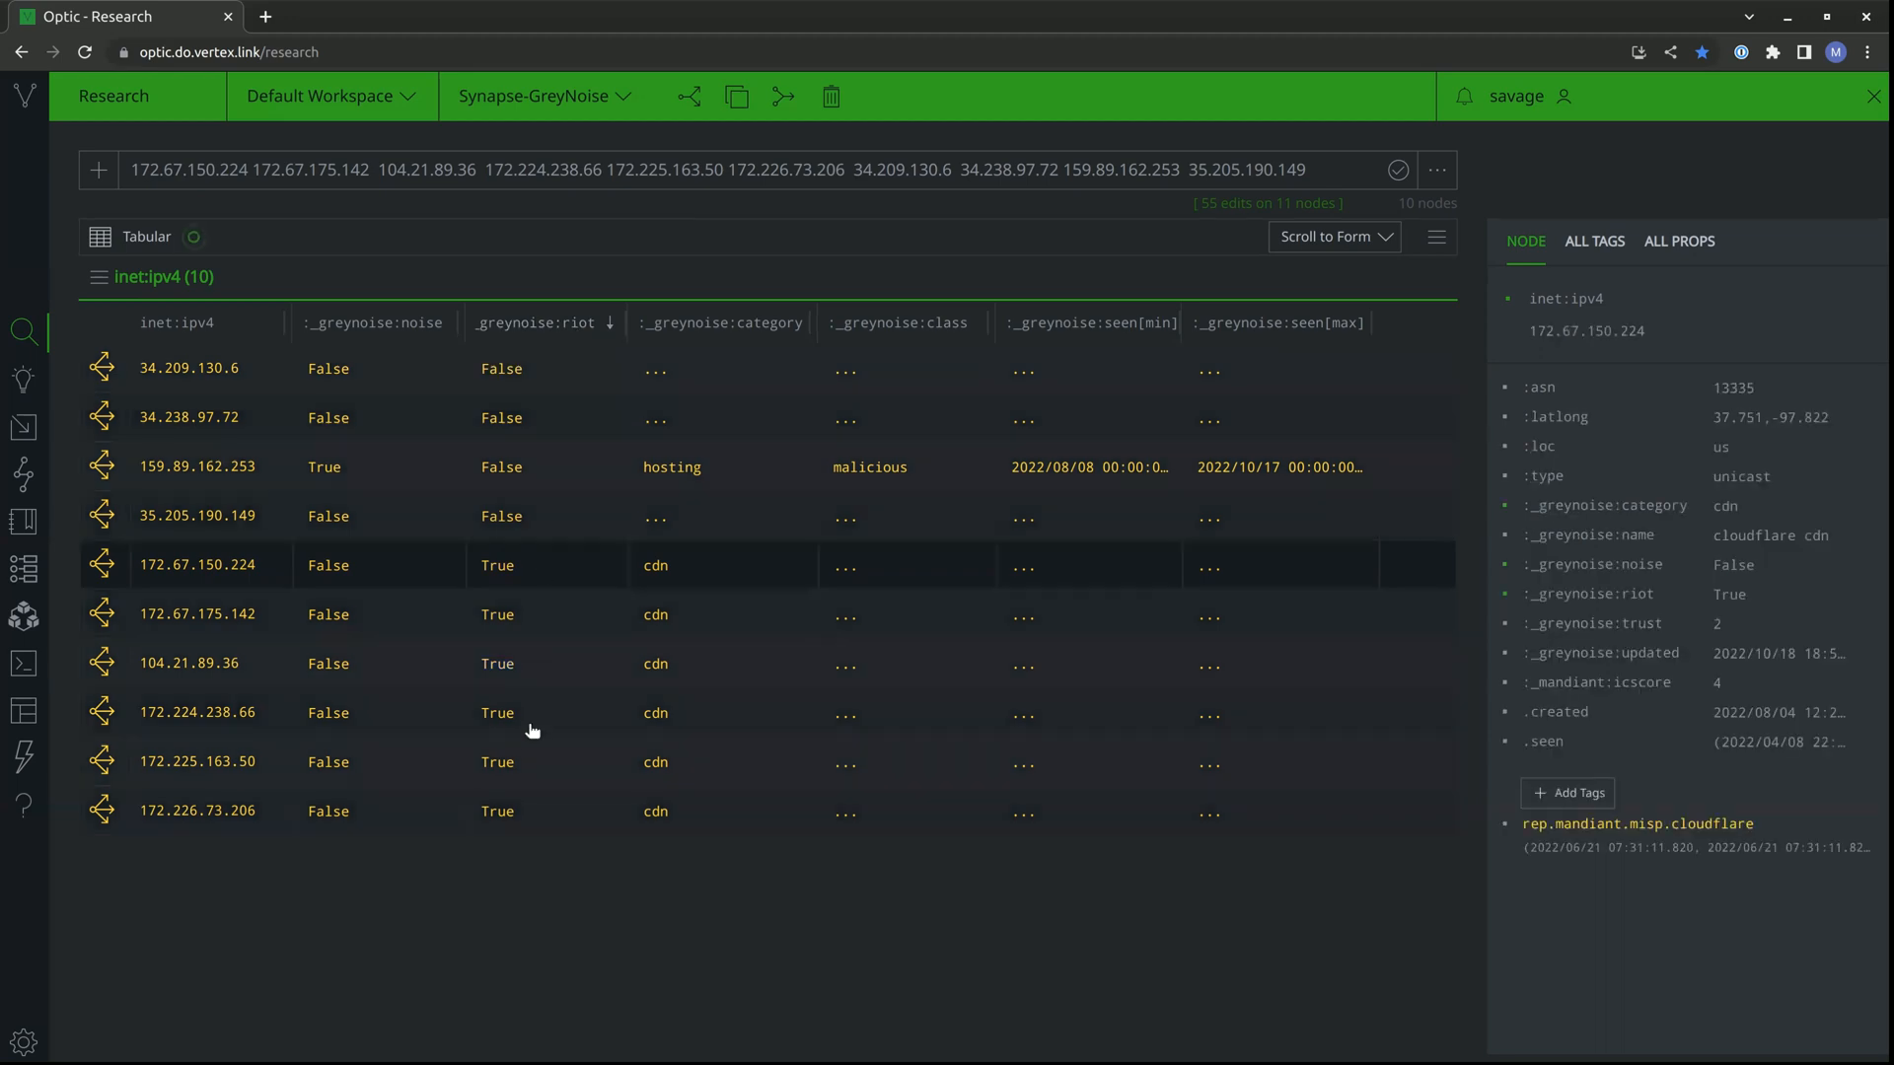
pyautogui.keyDown('shift'); pyautogui.click(548, 823); pyautogui.keyUp('shift')
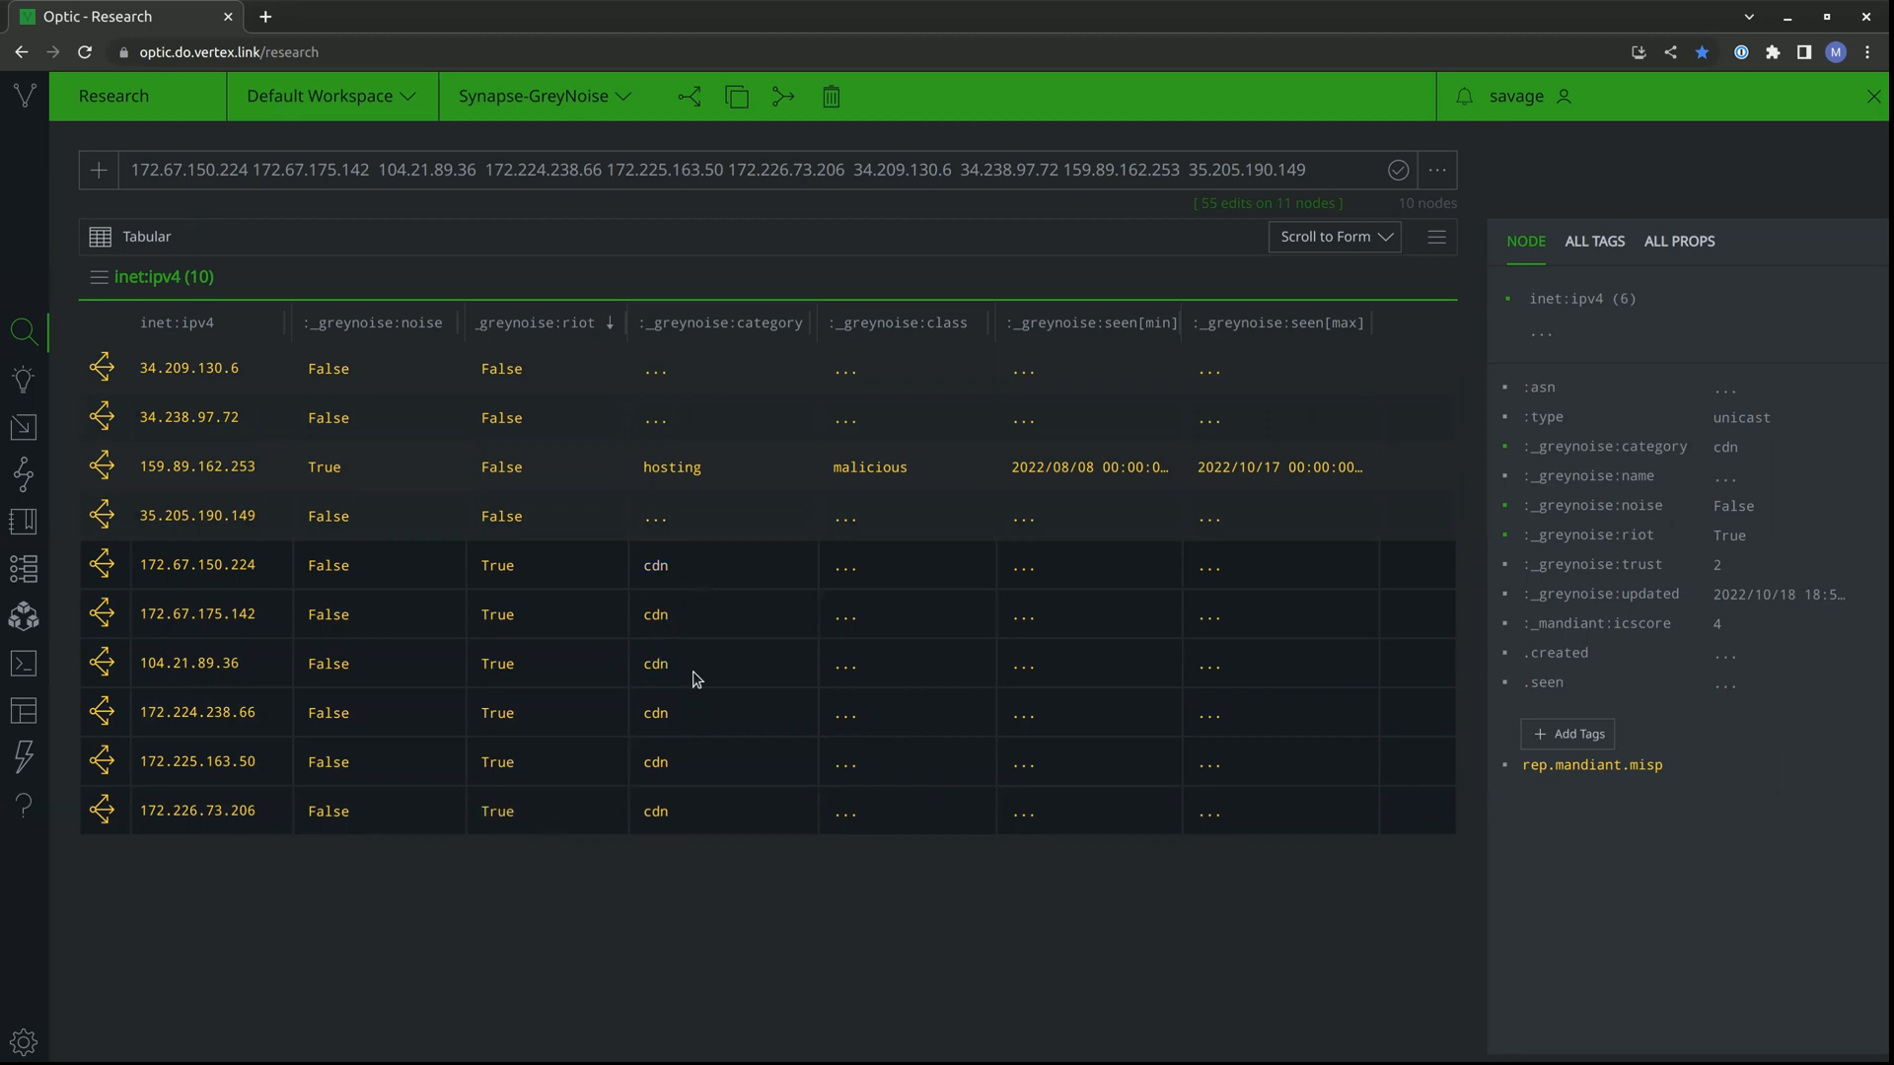
# Inspect the properties of nodes 172.67.150.224, 35.205.190.149 and 159.89.162.253, including the GreyNoise tags on 159.89.162.253.
pyautogui.click(720, 569)
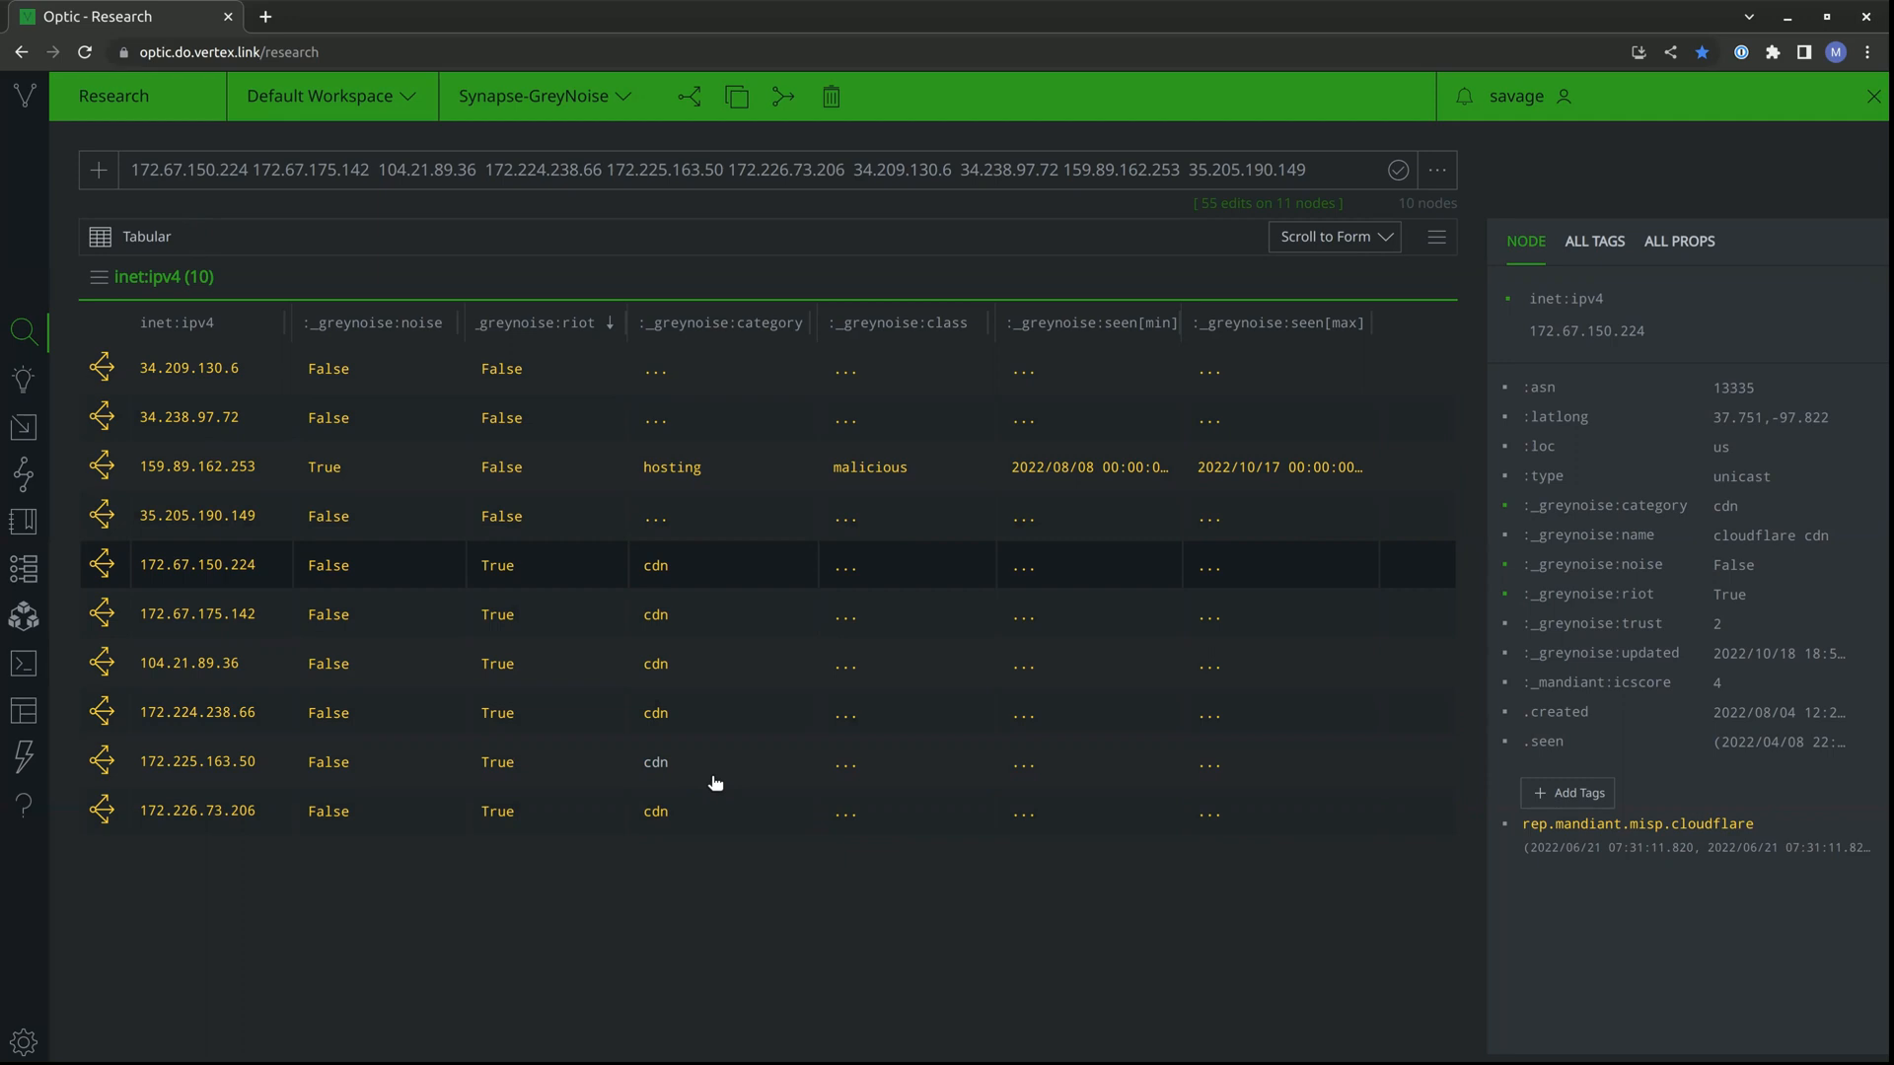
pyautogui.click(548, 527)
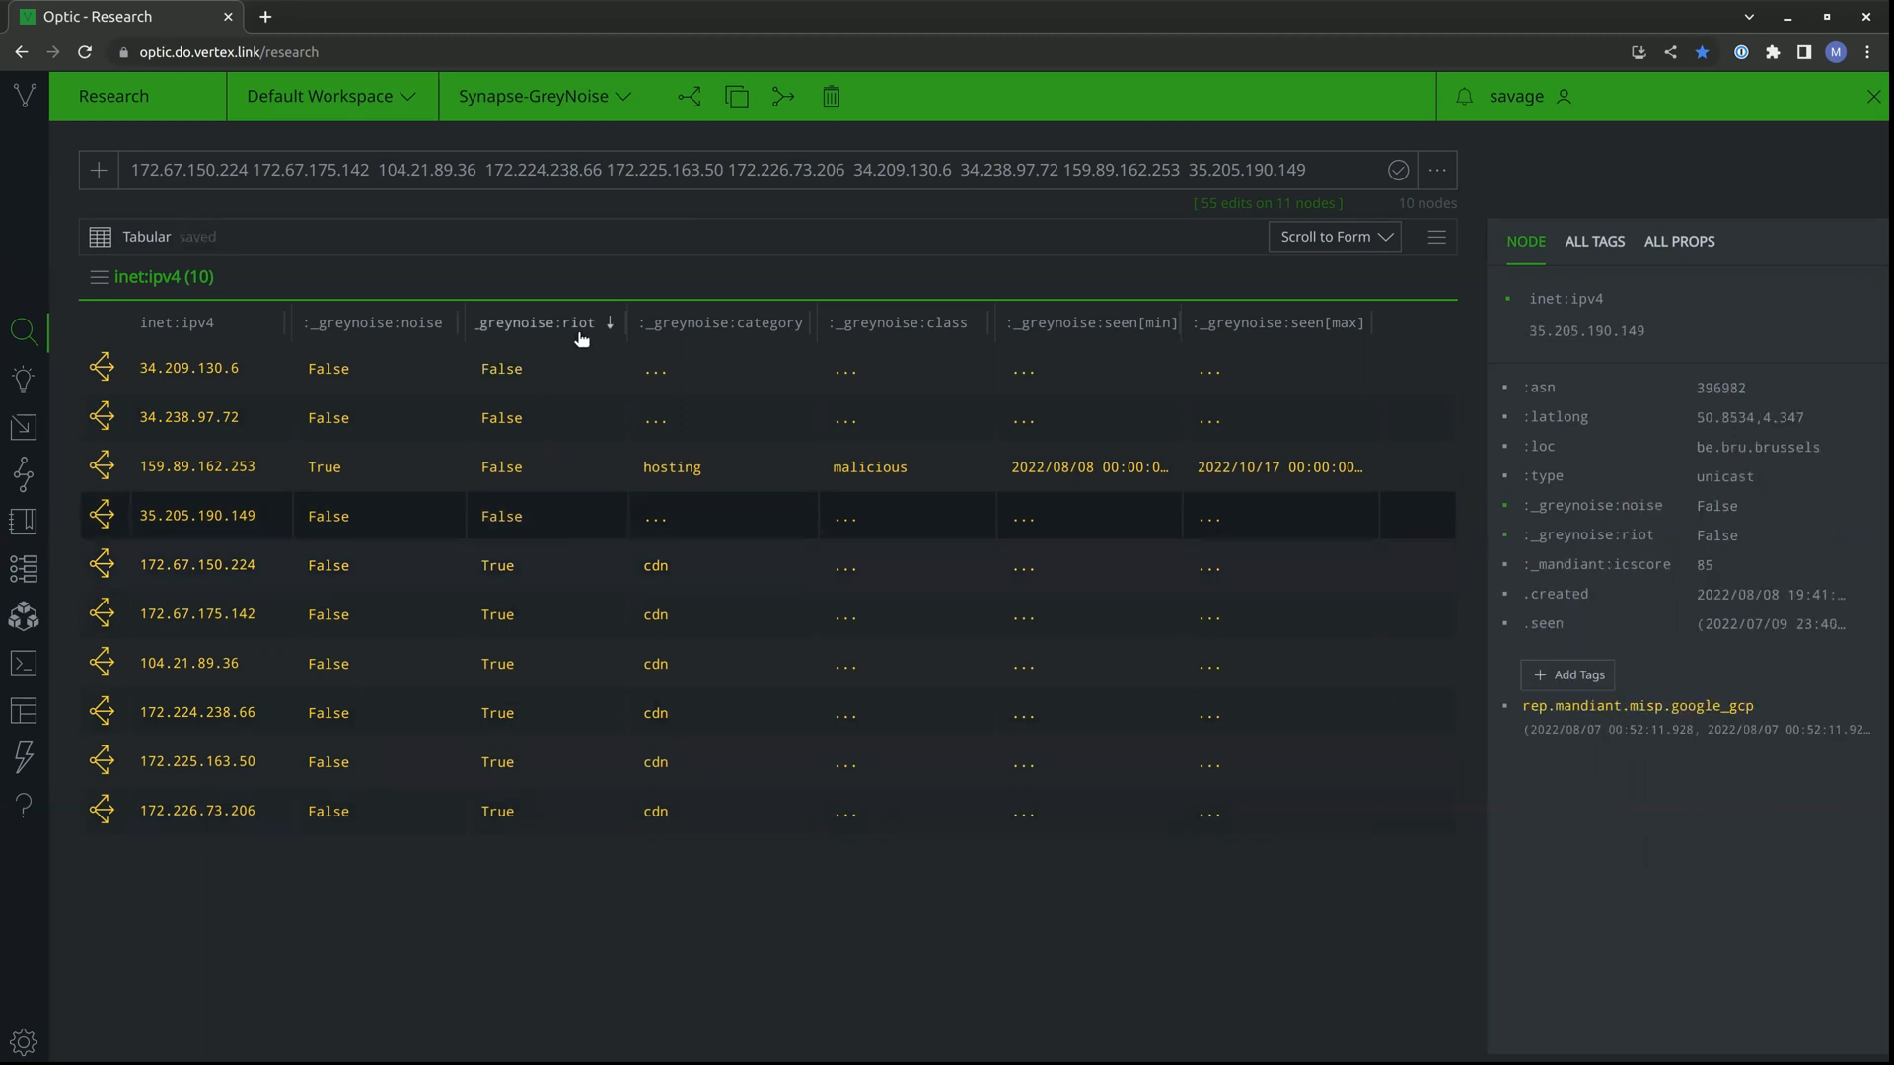
pyautogui.click(368, 475)
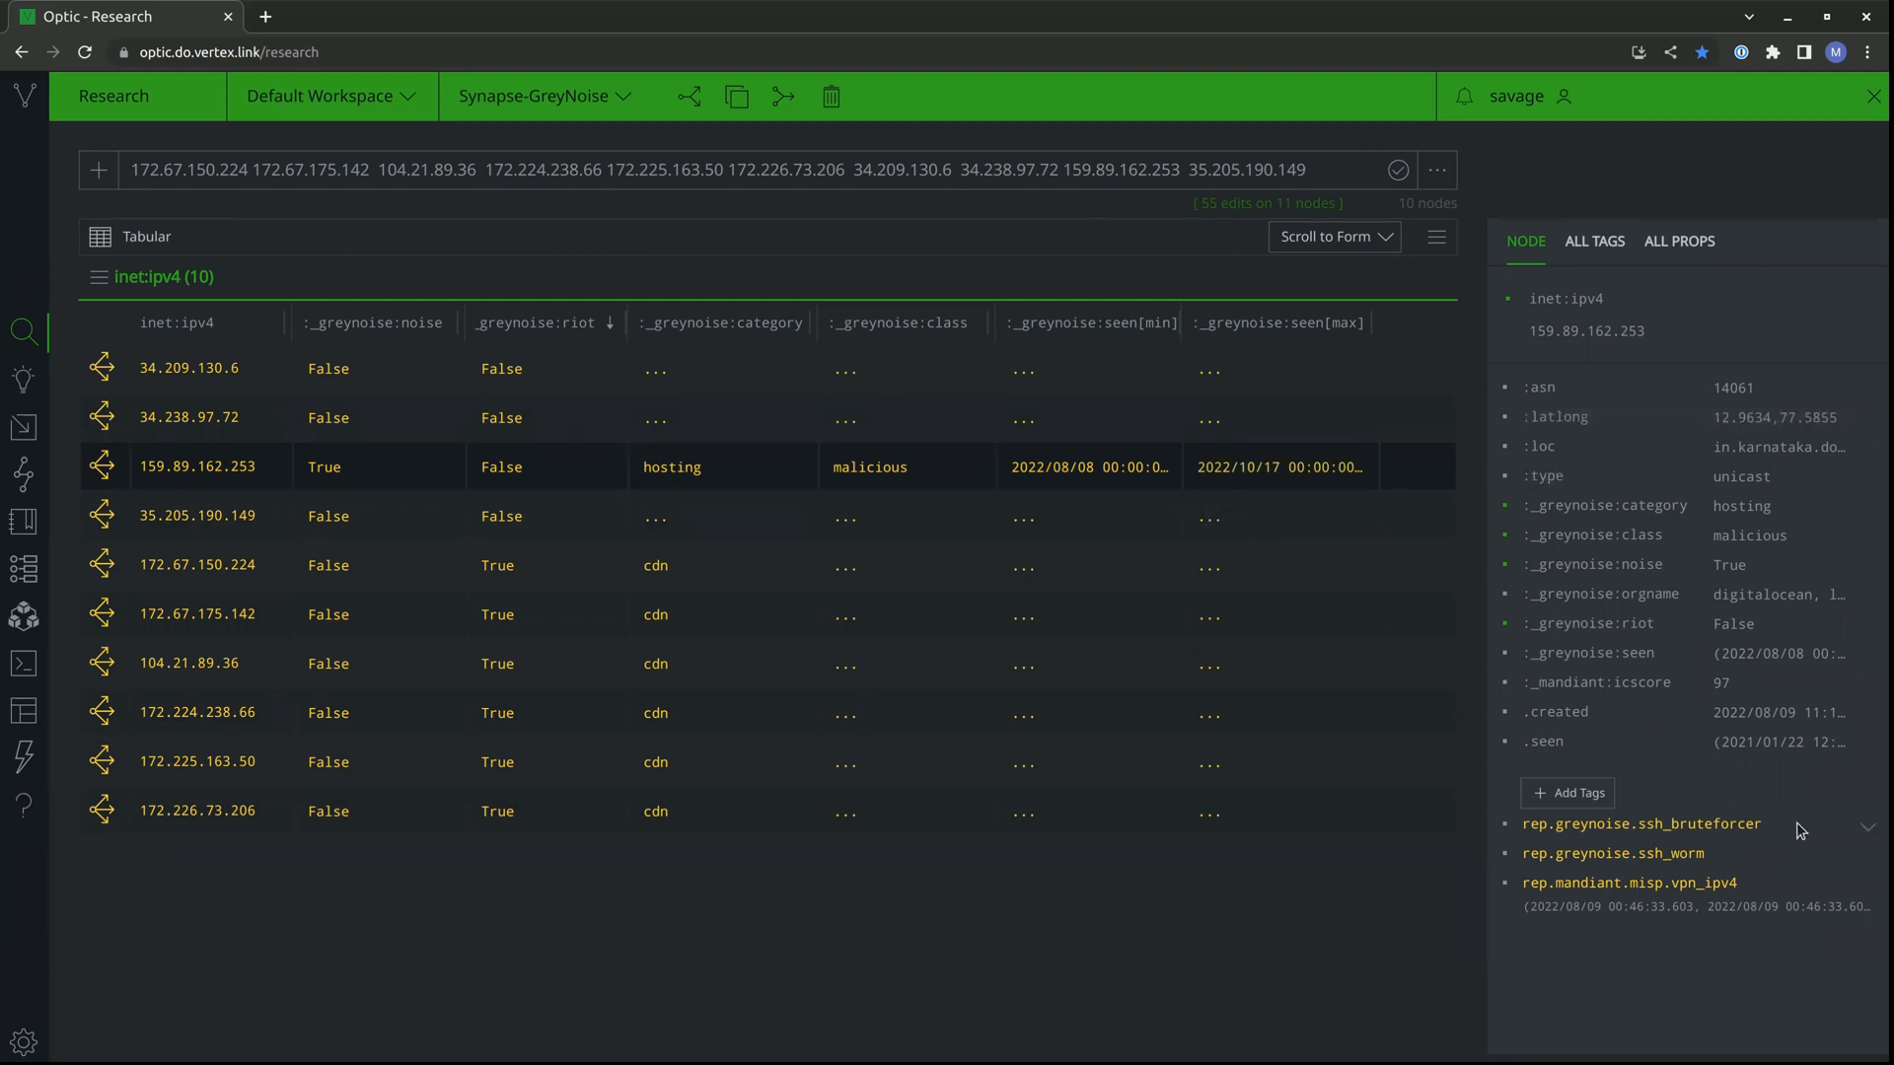
pyautogui.moveTo(1754, 834)
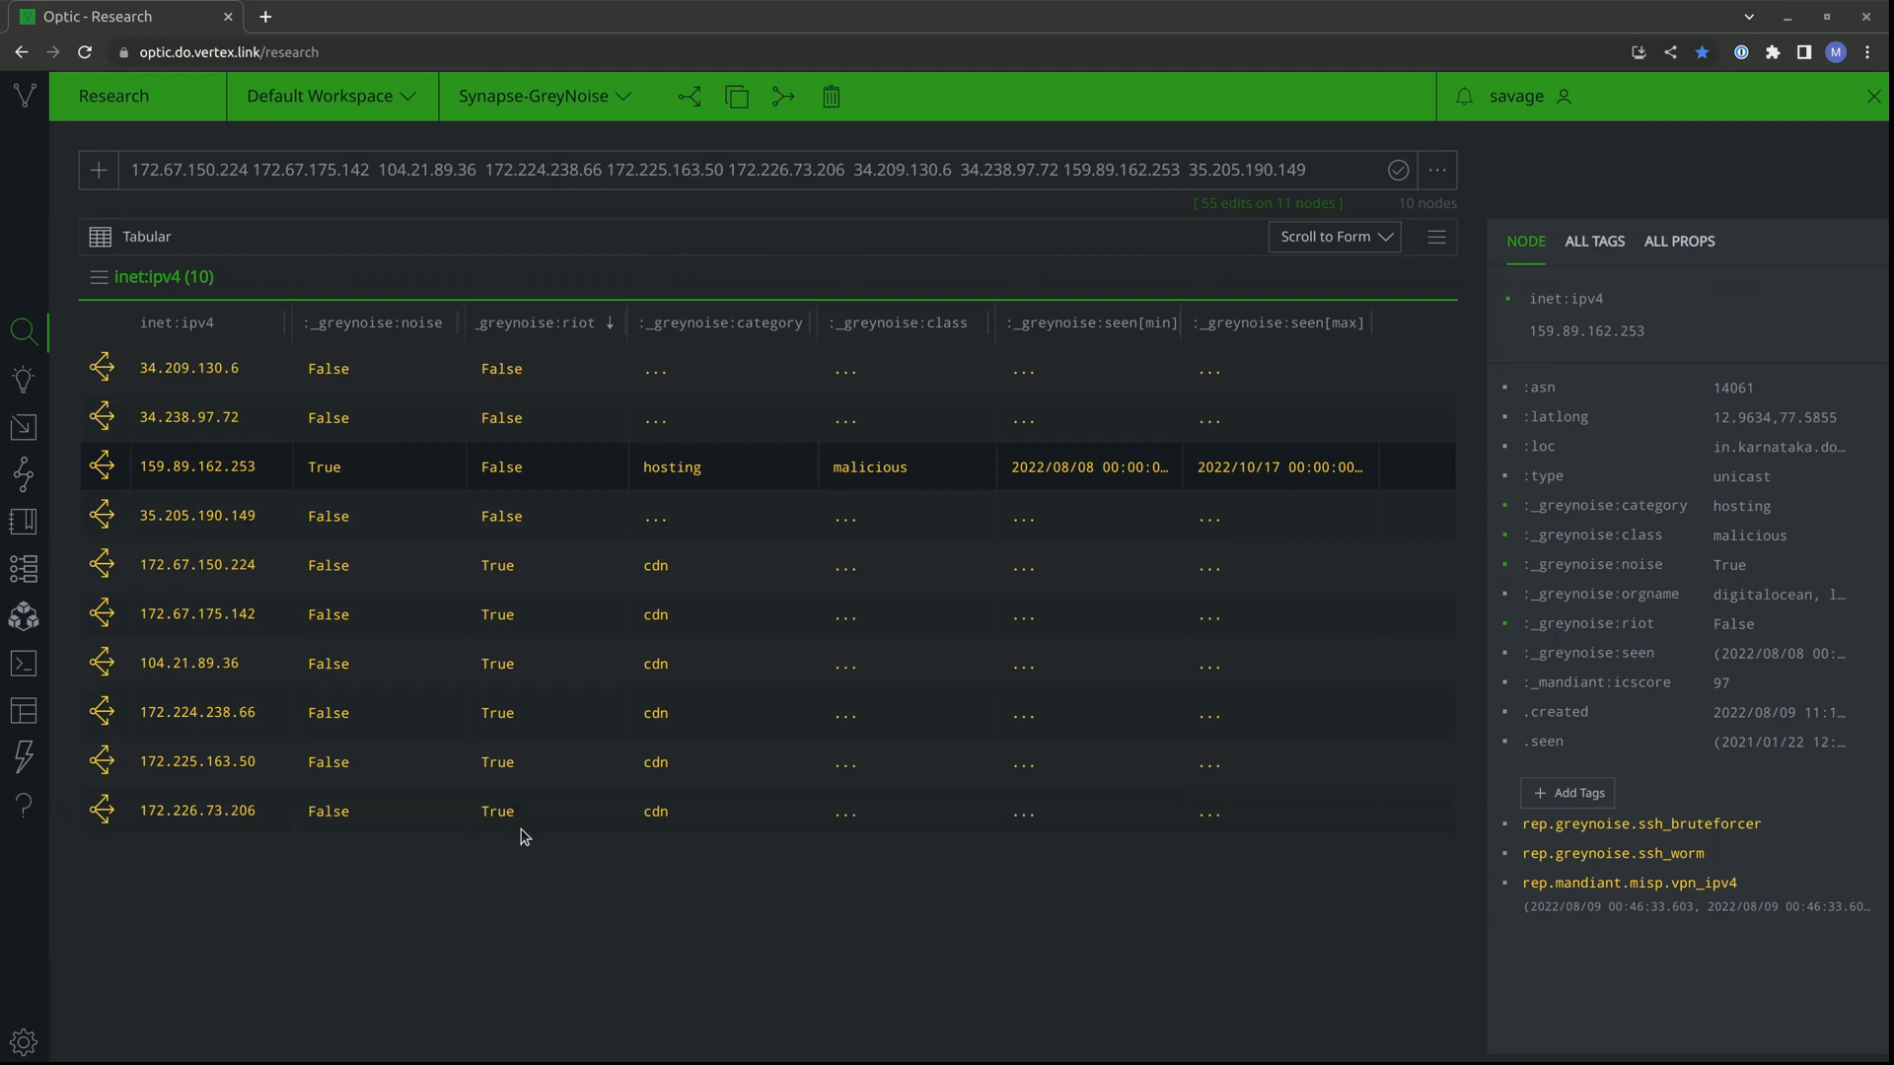
# Run the Storm query greynoise.gnql.search 'cve: CVE-2019-11510 last_seen:1w classification:malicious' and inspect nodes 193.3.19.197 and 146.0.77.38.
pyautogui.click(109, 189)
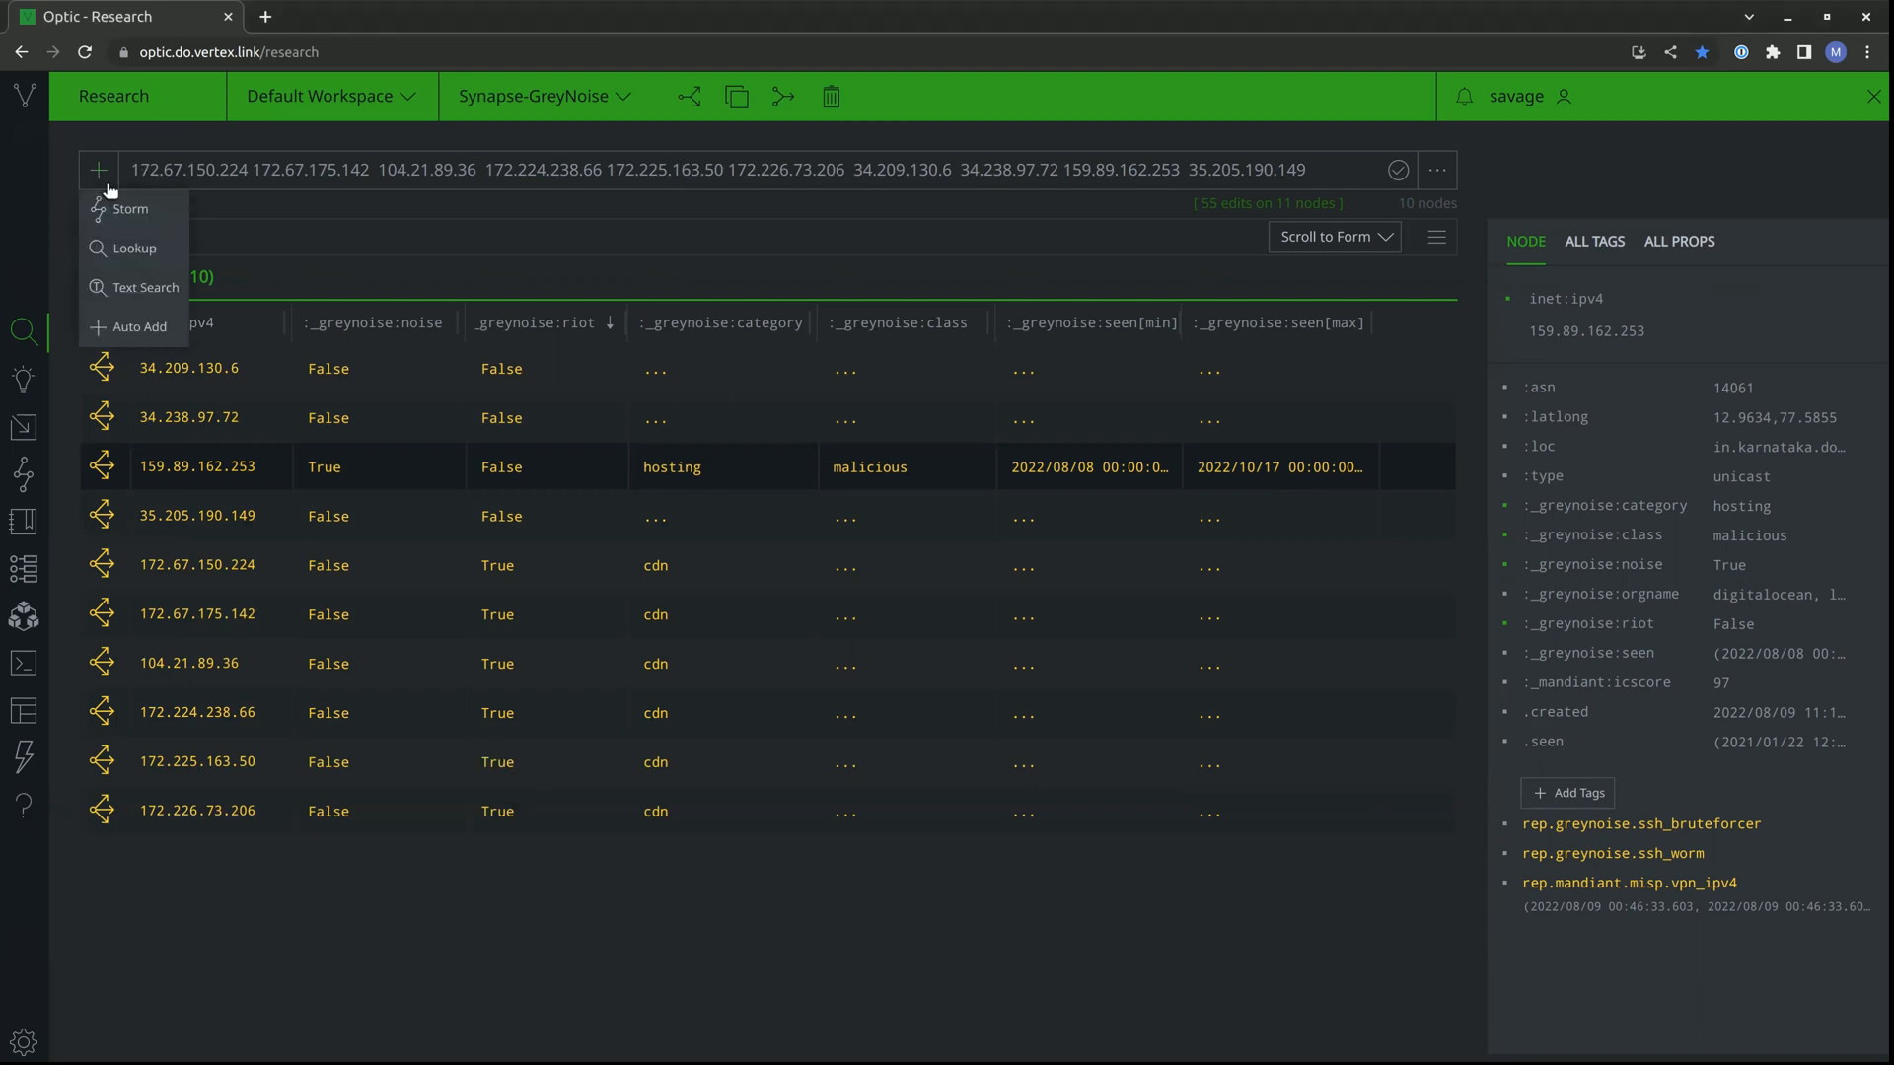
pyautogui.click(114, 205)
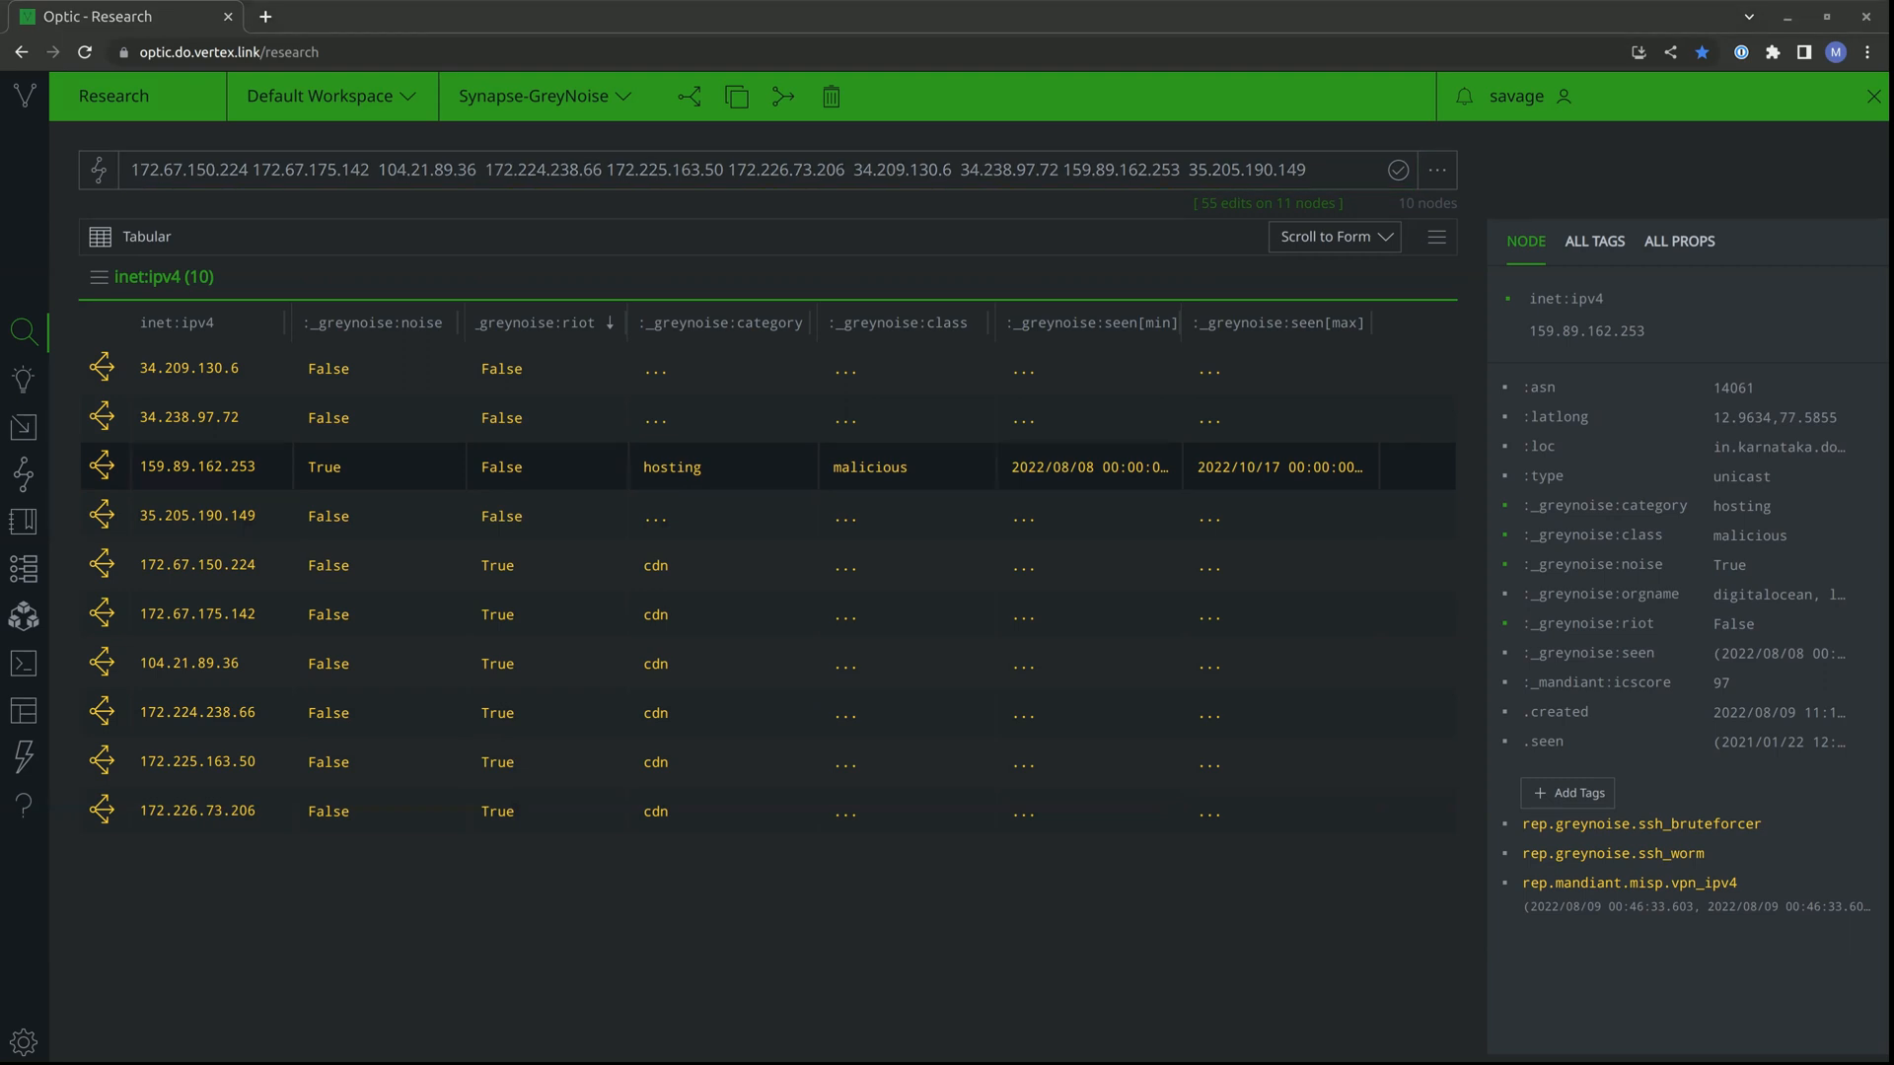
pyautogui.tripleClick(299, 187)
pyautogui.press('BackSpace')
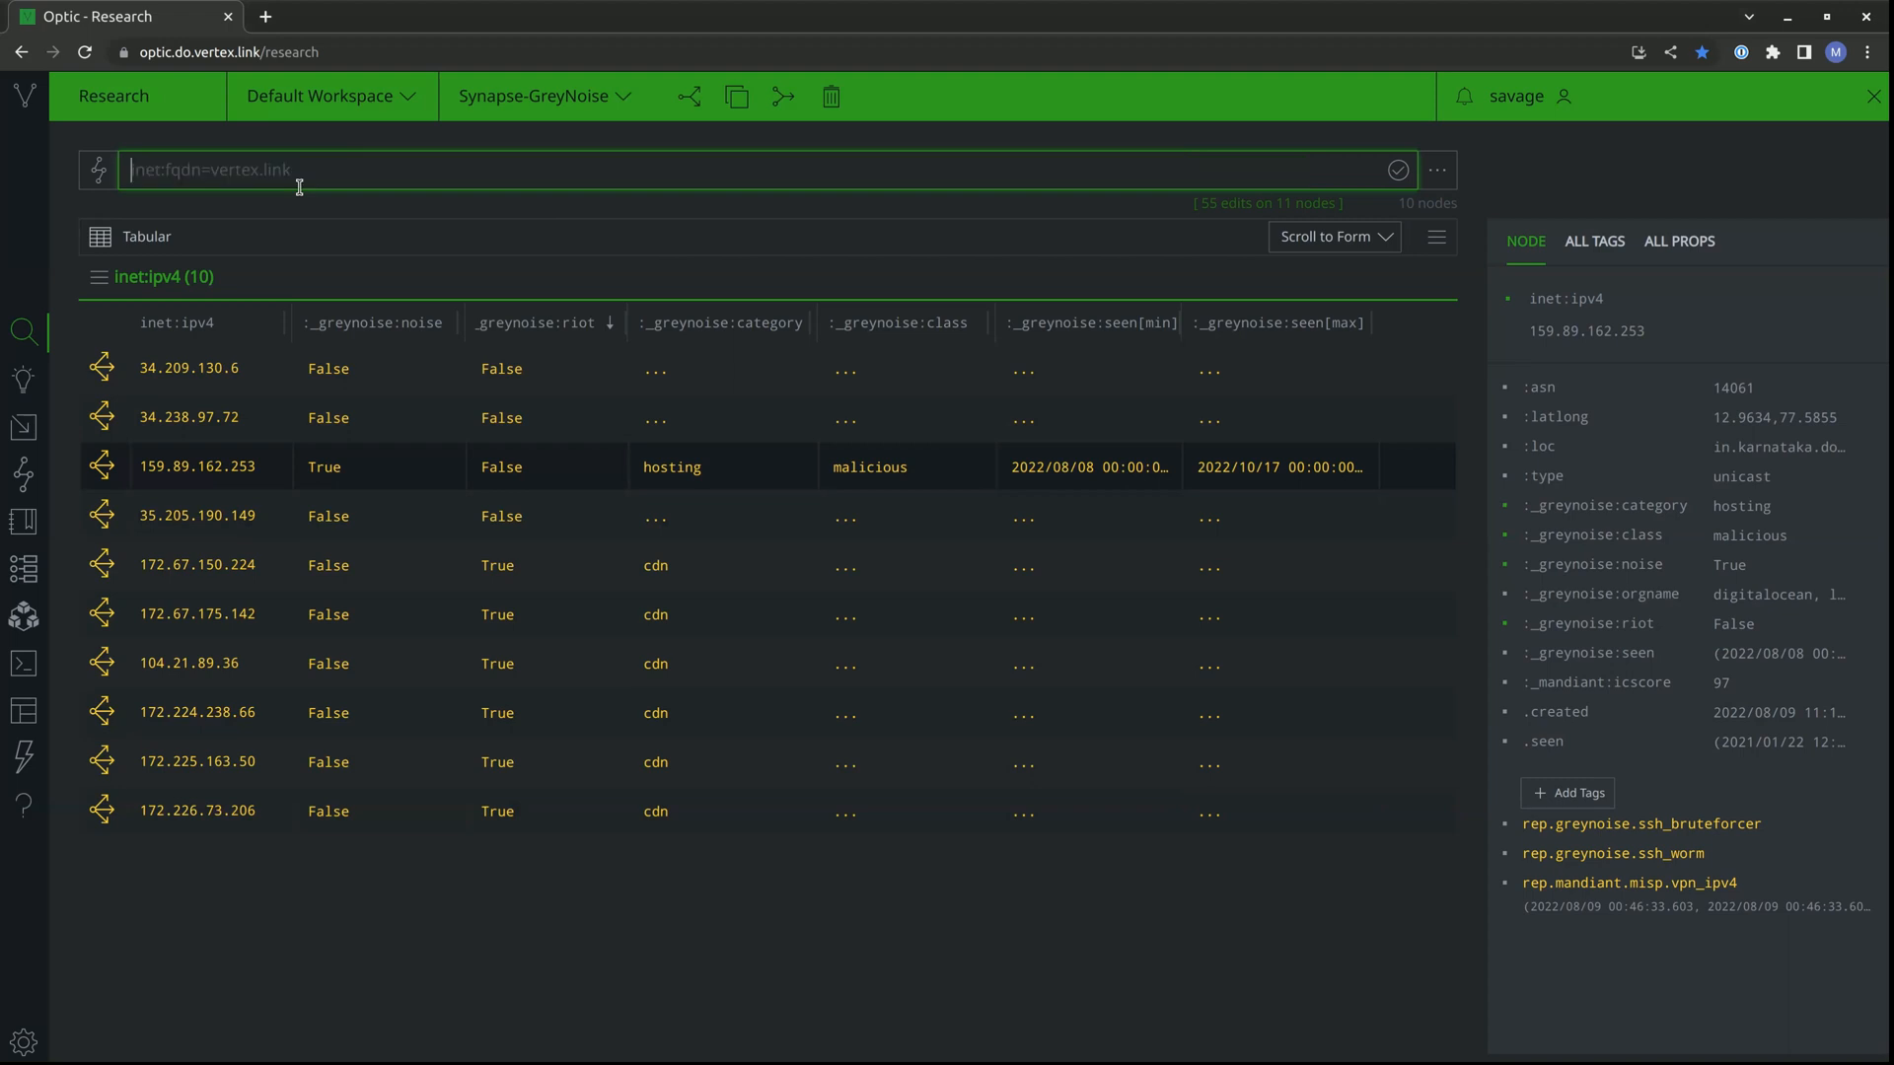
pyautogui.write("greynoise.gnql.search 'cve: CVE-2019-11510 last_seen:1w classification:malicious'")
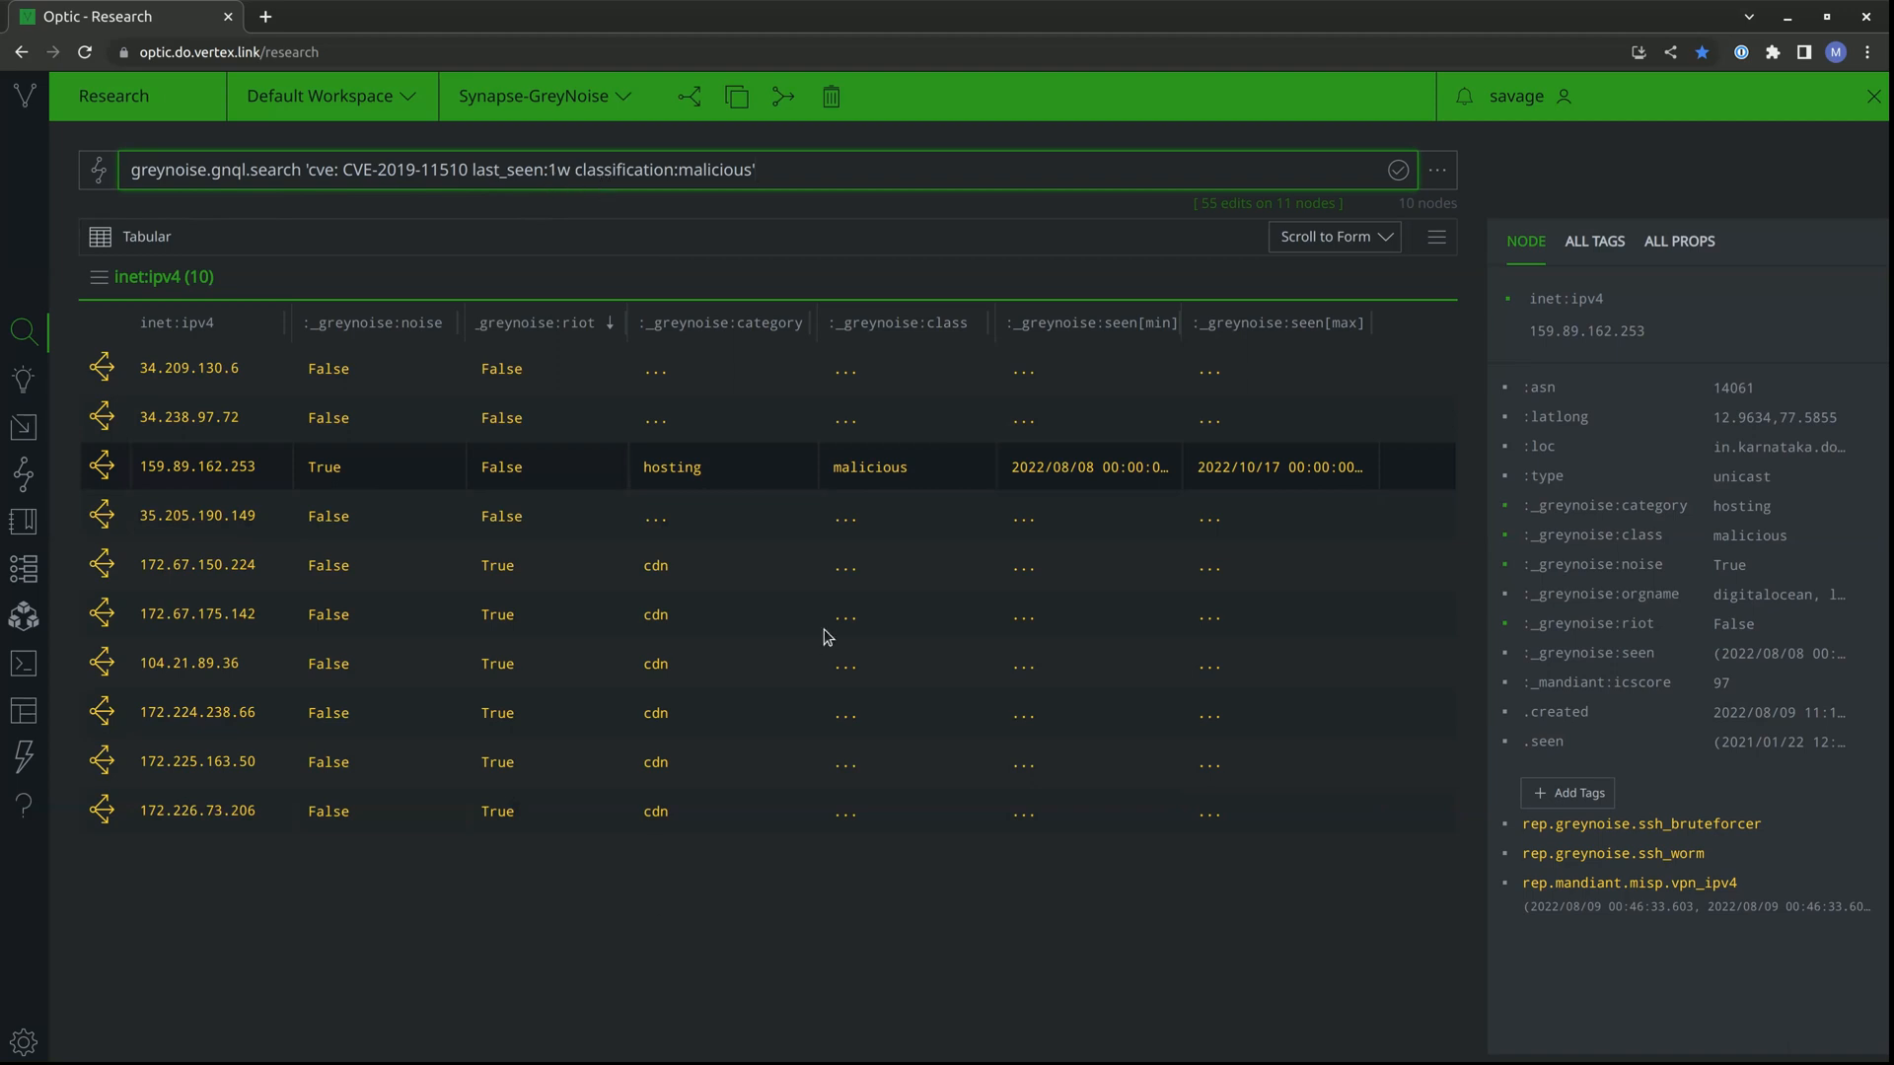
pyautogui.press('Return')
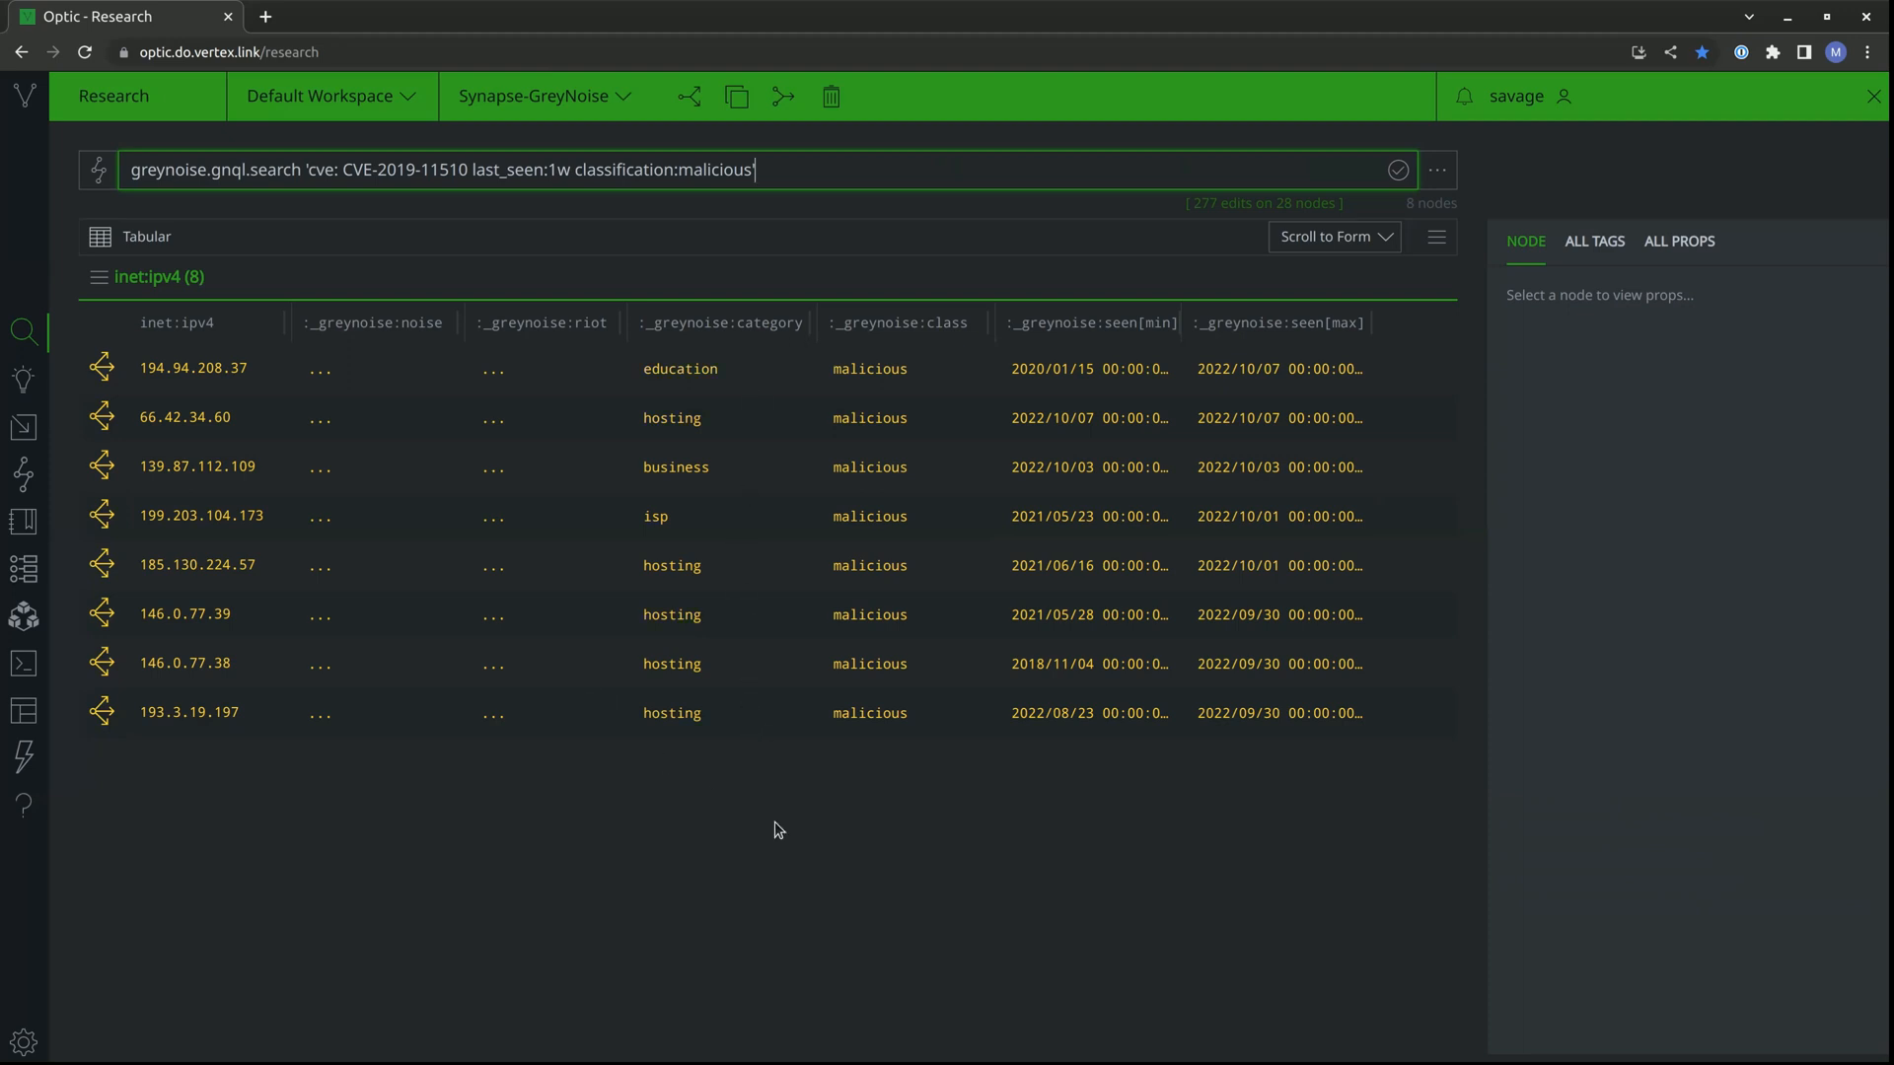
pyautogui.click(982, 718)
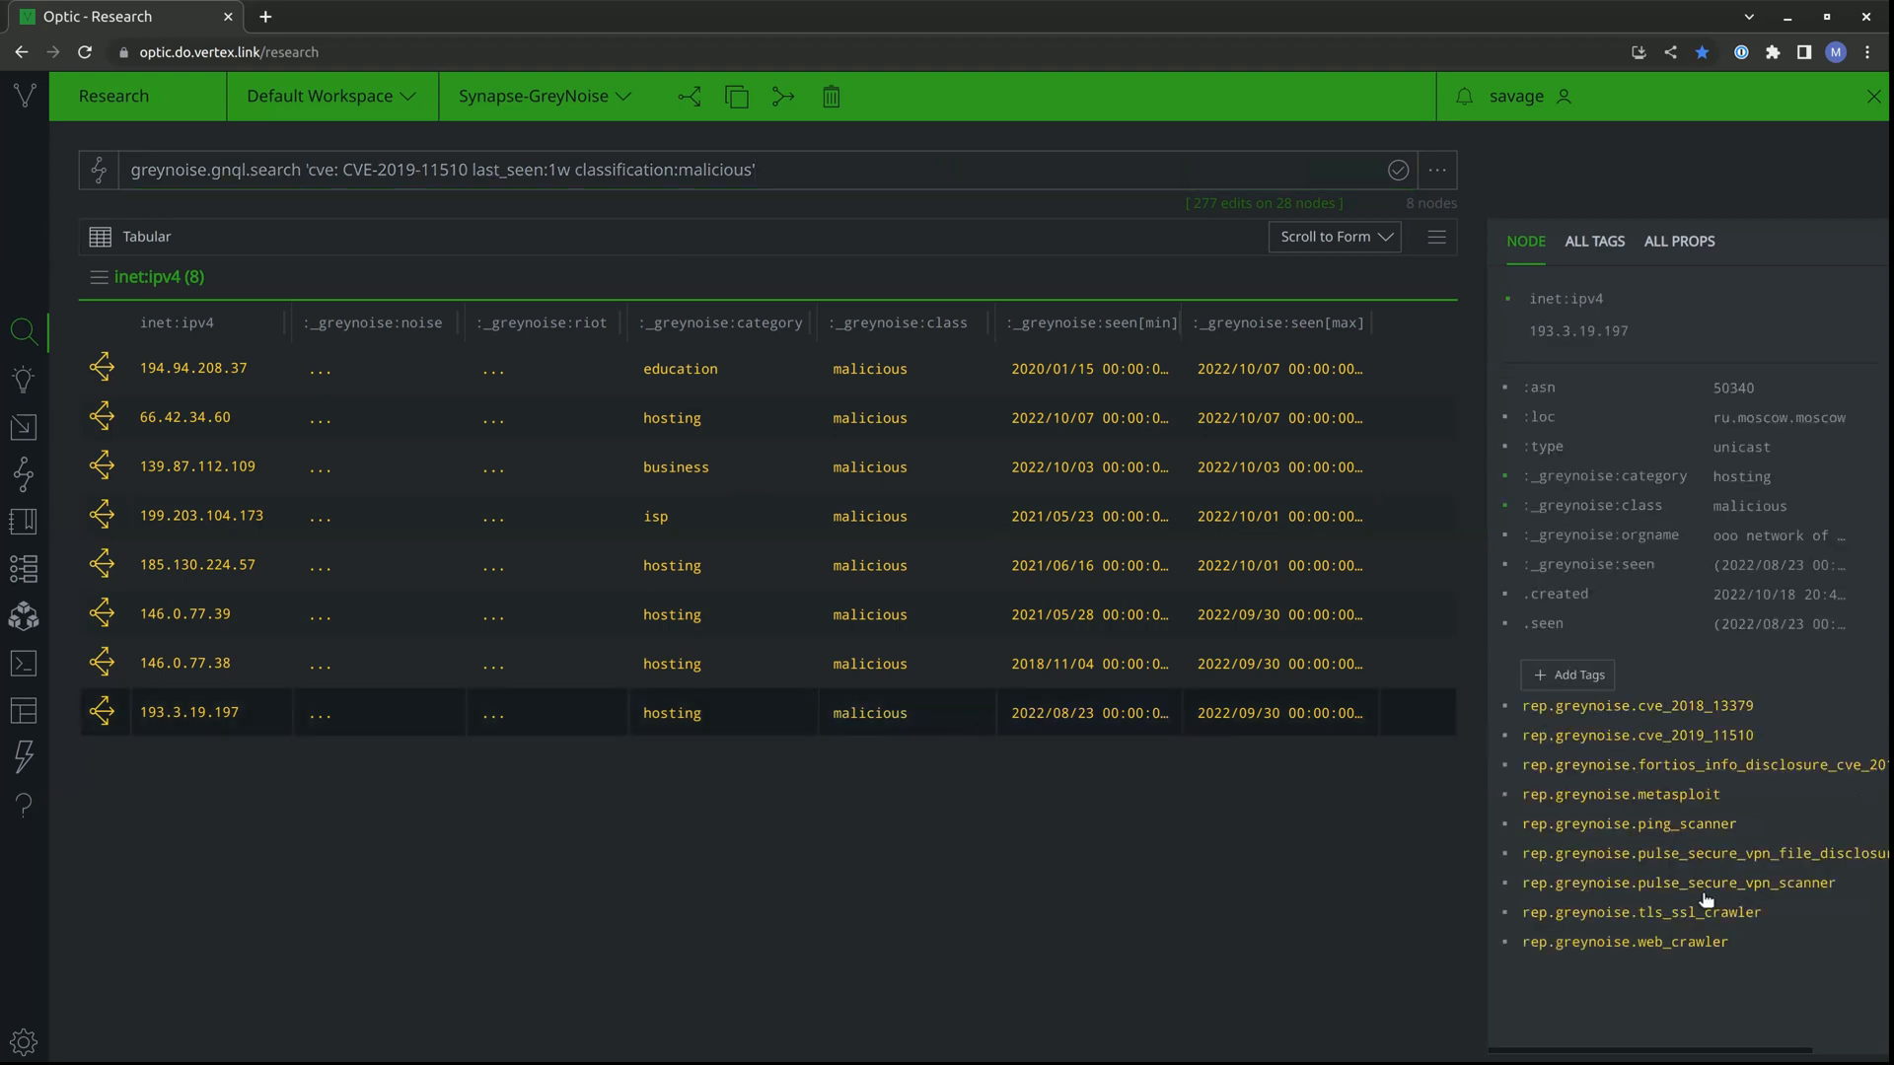
pyautogui.click(1201, 659)
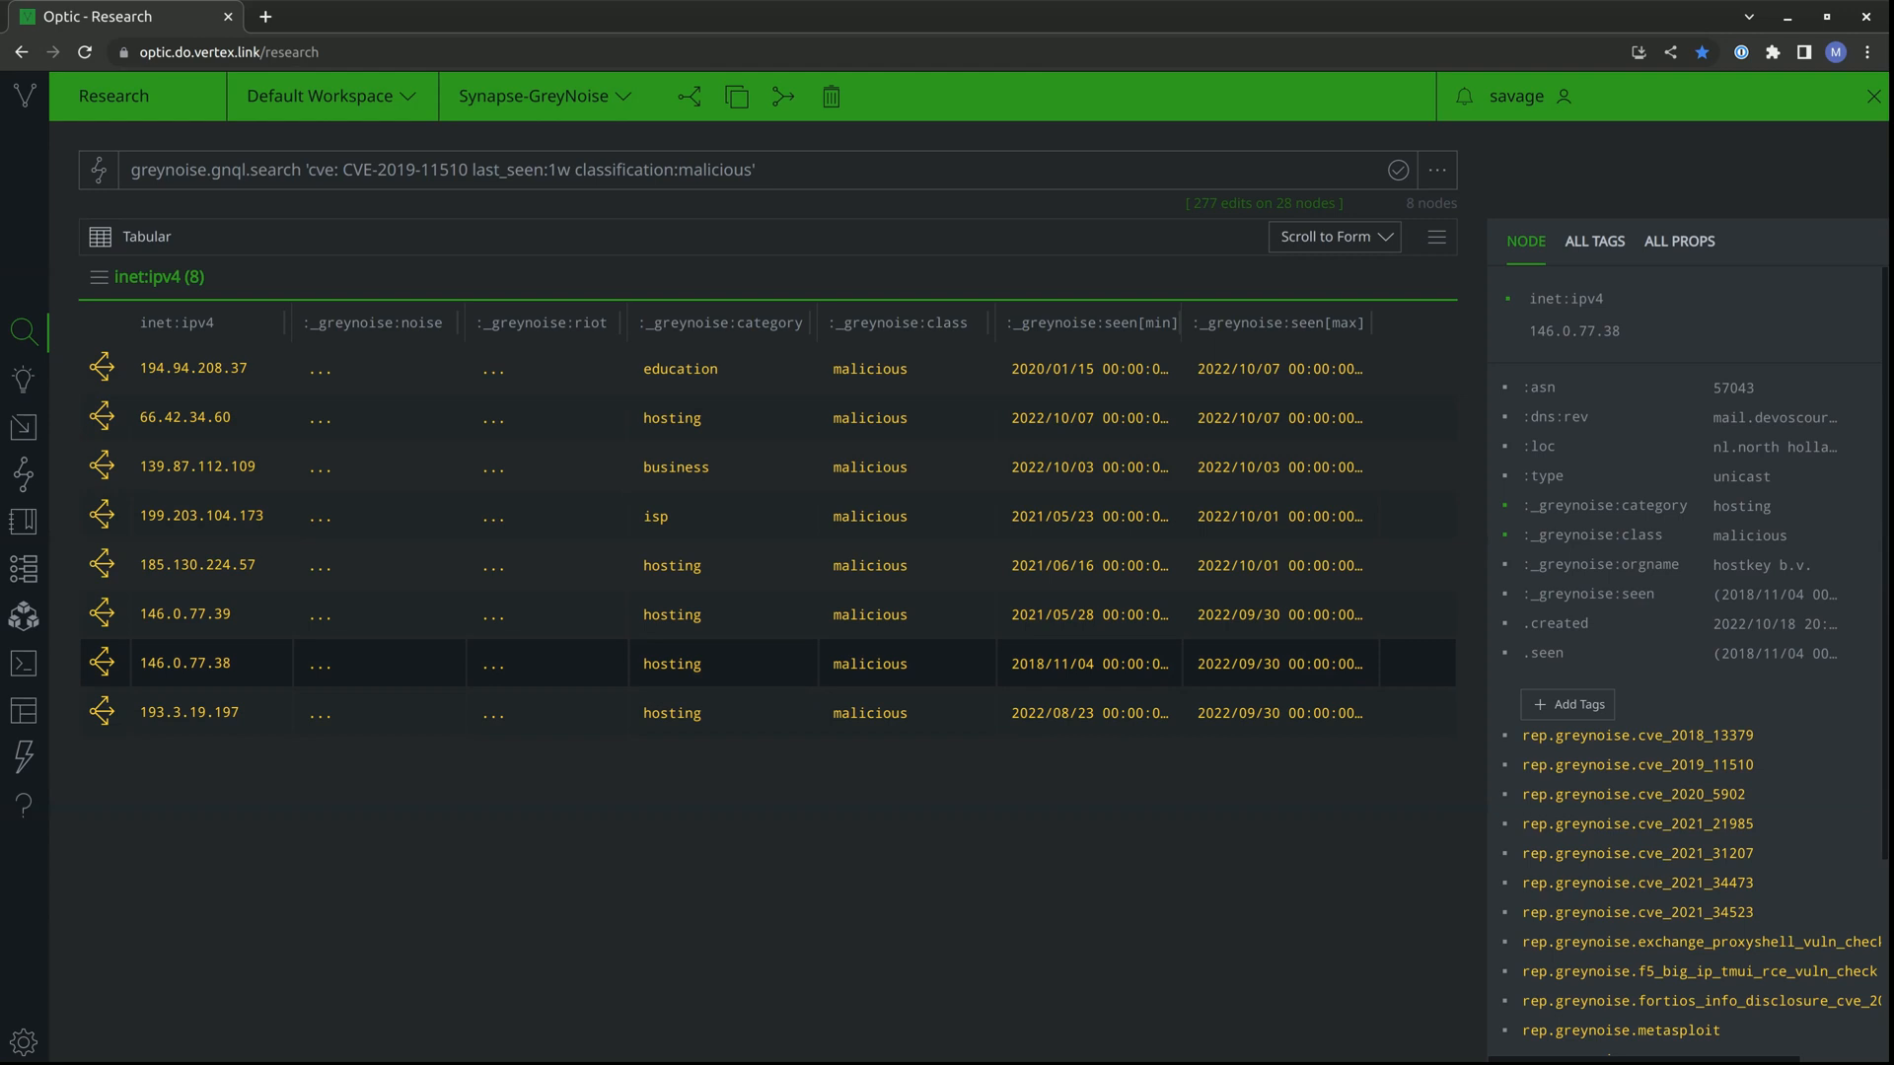
# Change the query's command to greynoise.gnql.stats, keeping the same search criteria, and run it.
pyautogui.doubleClick(272, 169)
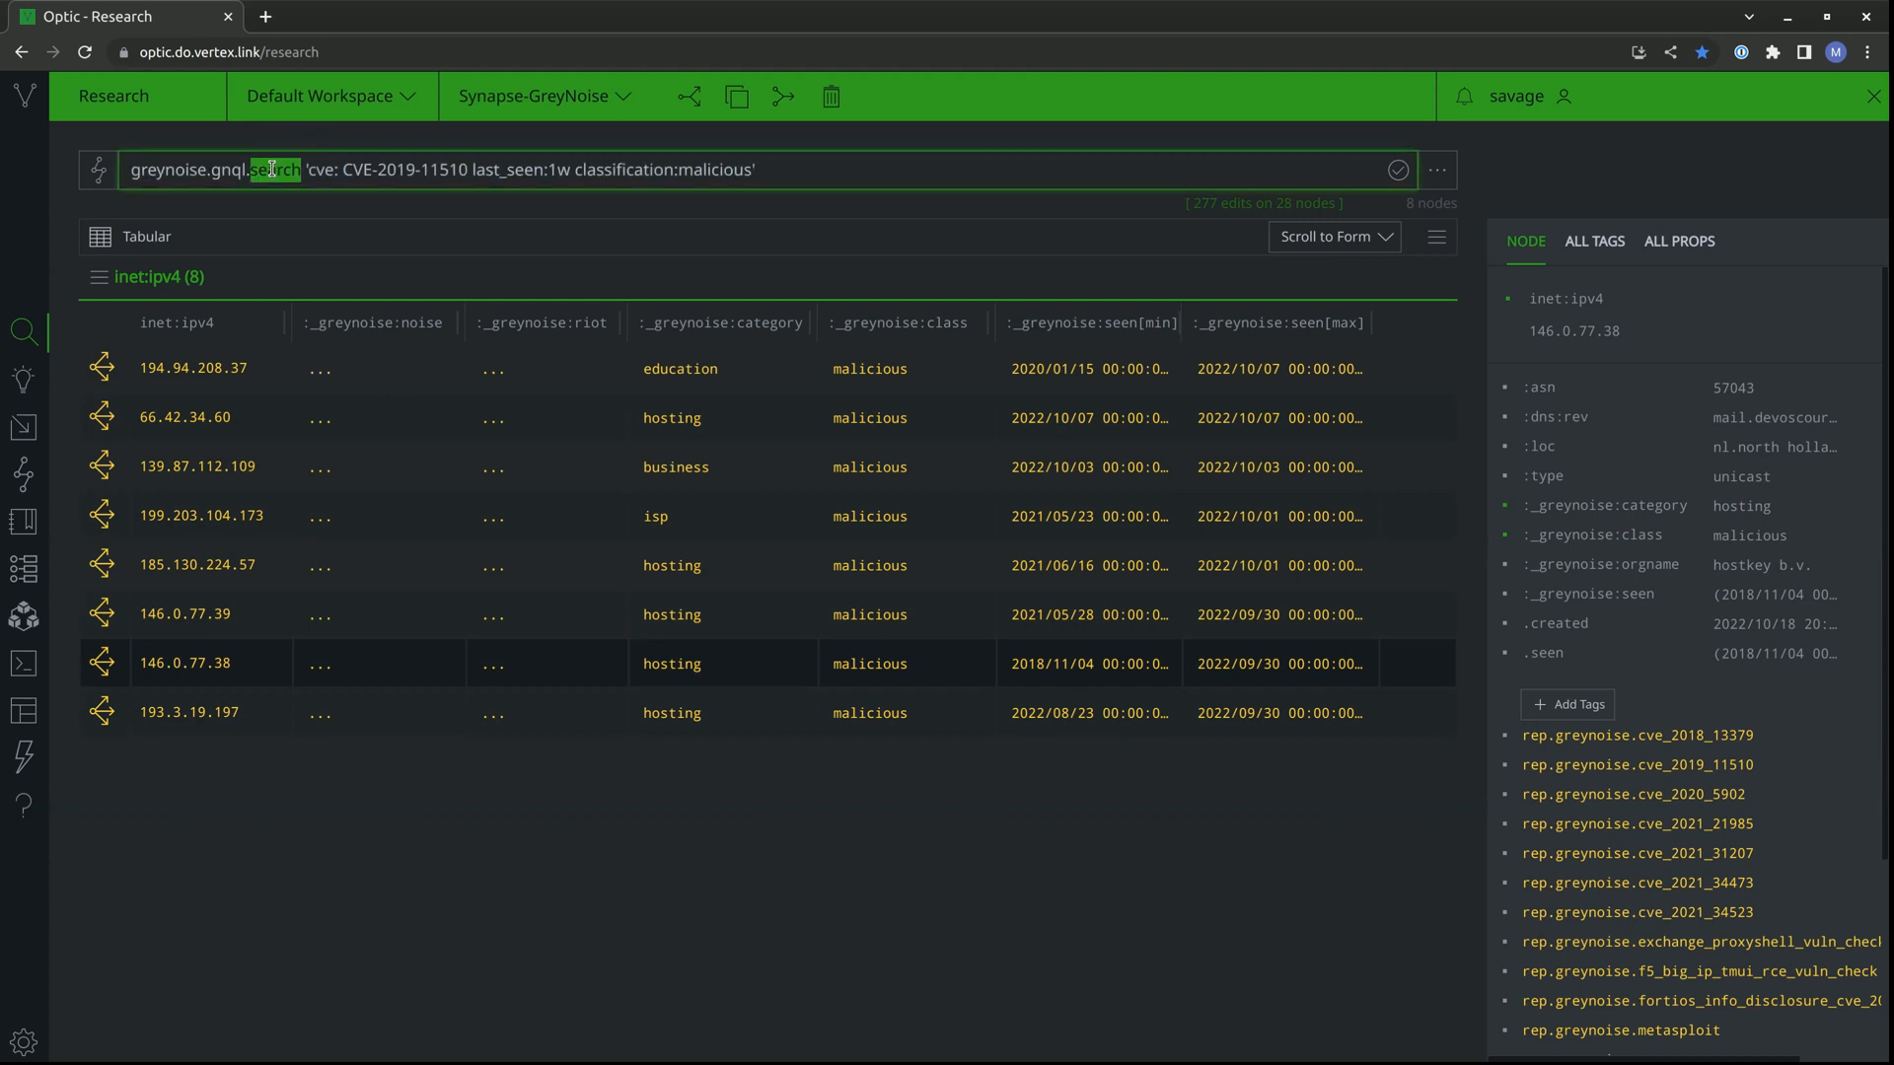
pyautogui.write('stats')
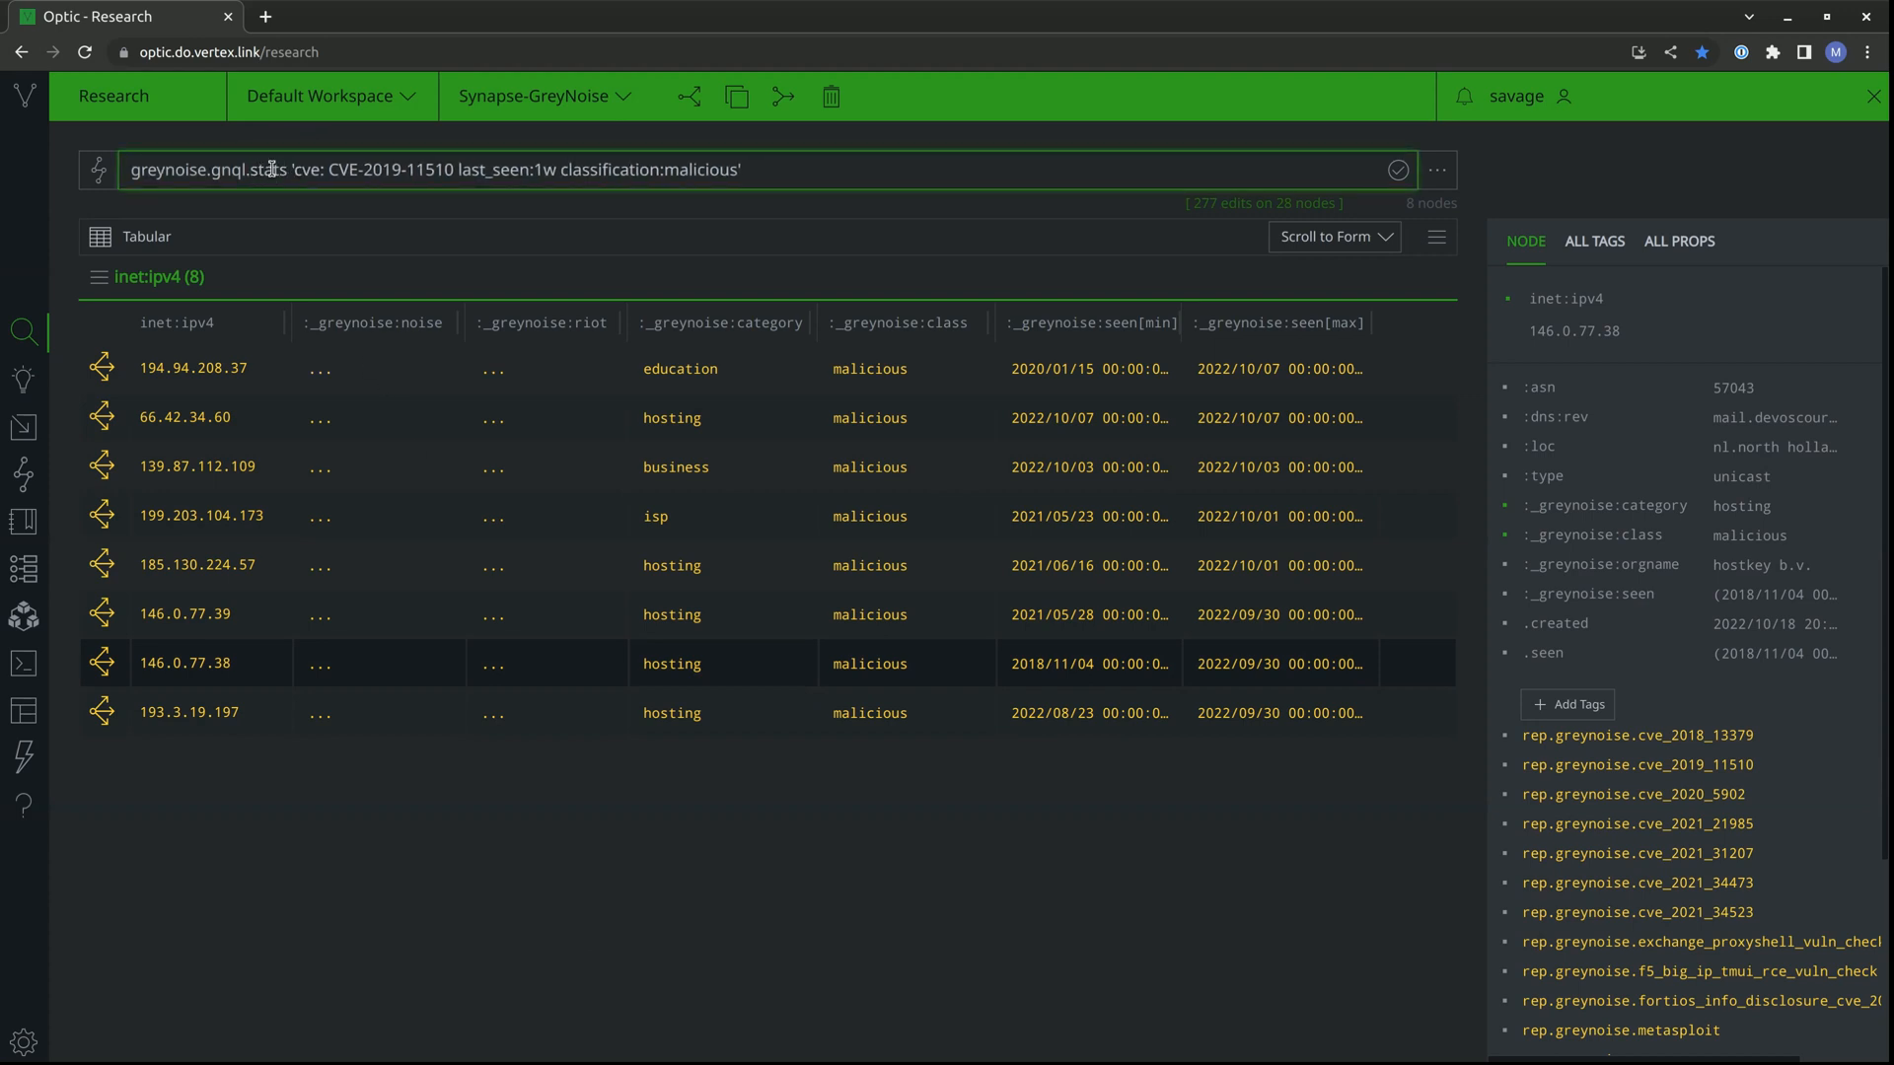
pyautogui.press('Return')
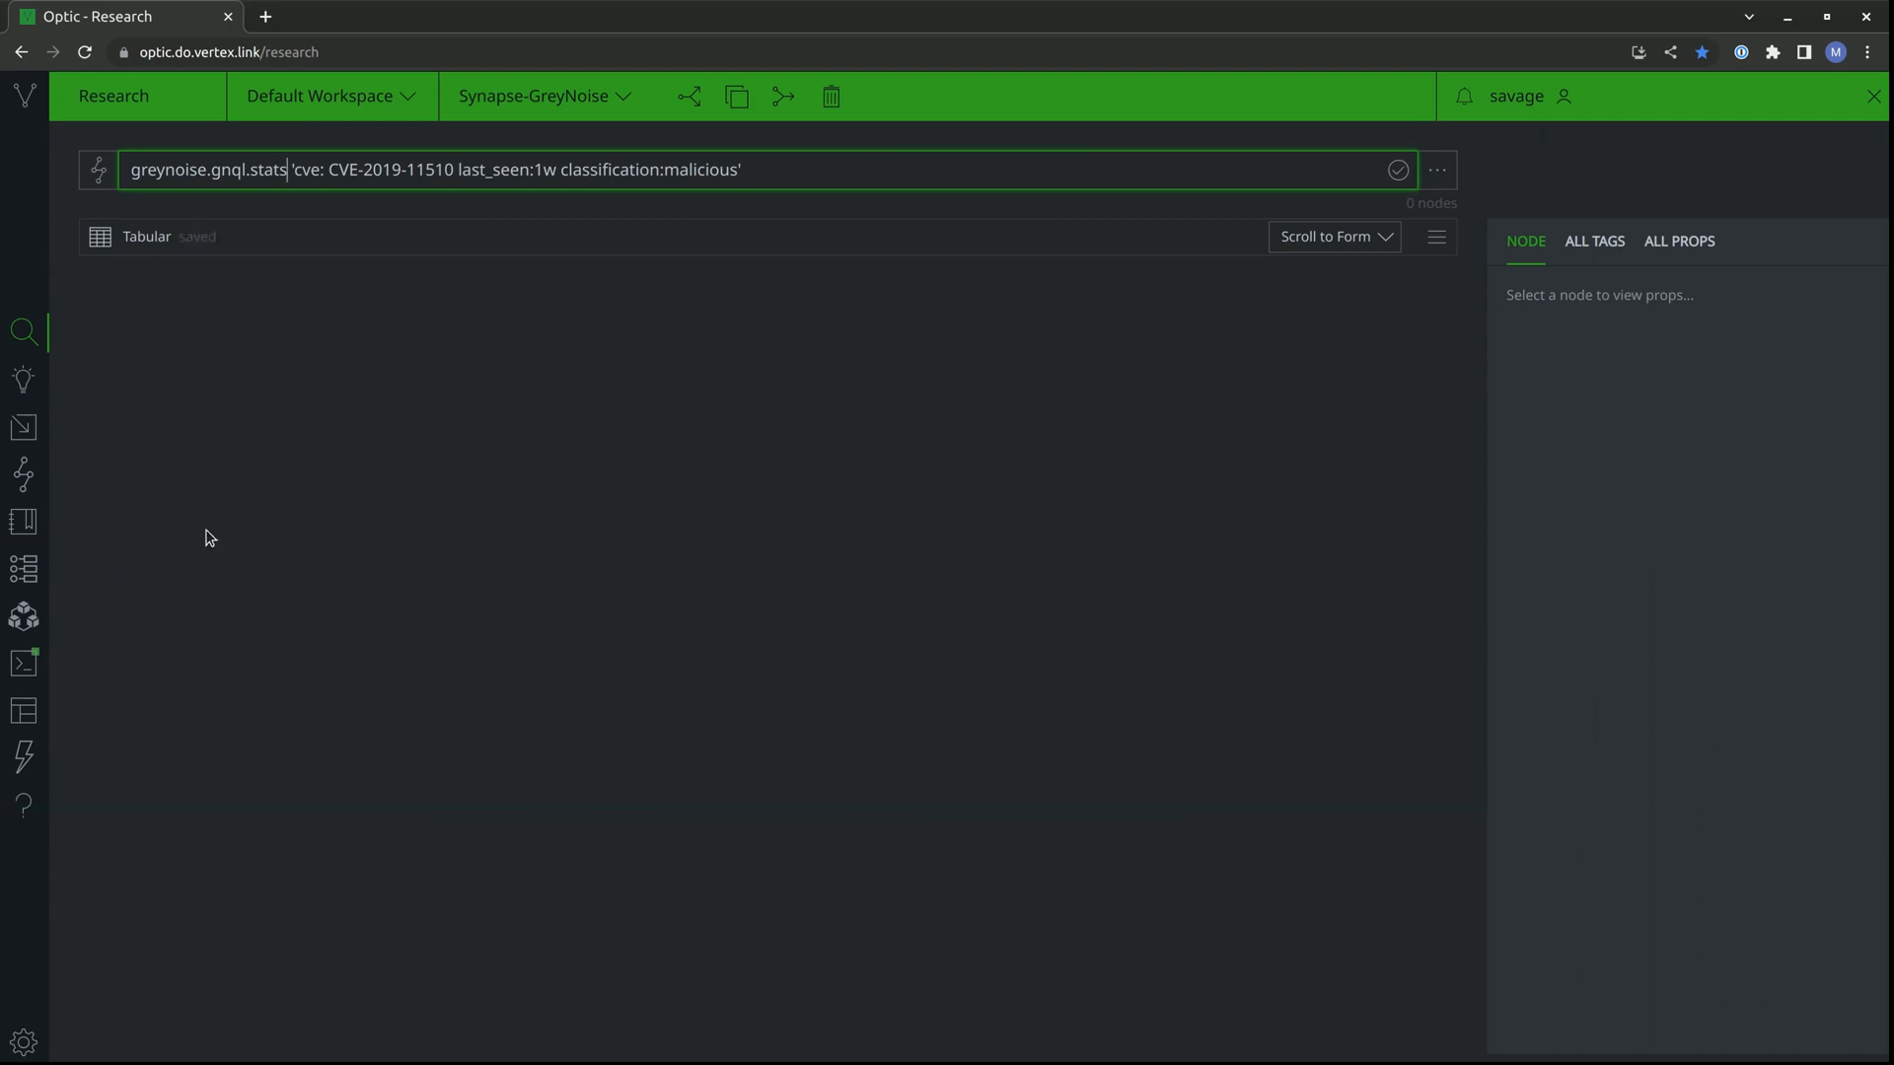
# Open the Console and review the GNQL stats output, from the classifications, organizations and countries through the tags, operating systems, categories and ASNs.
pyautogui.click(32, 669)
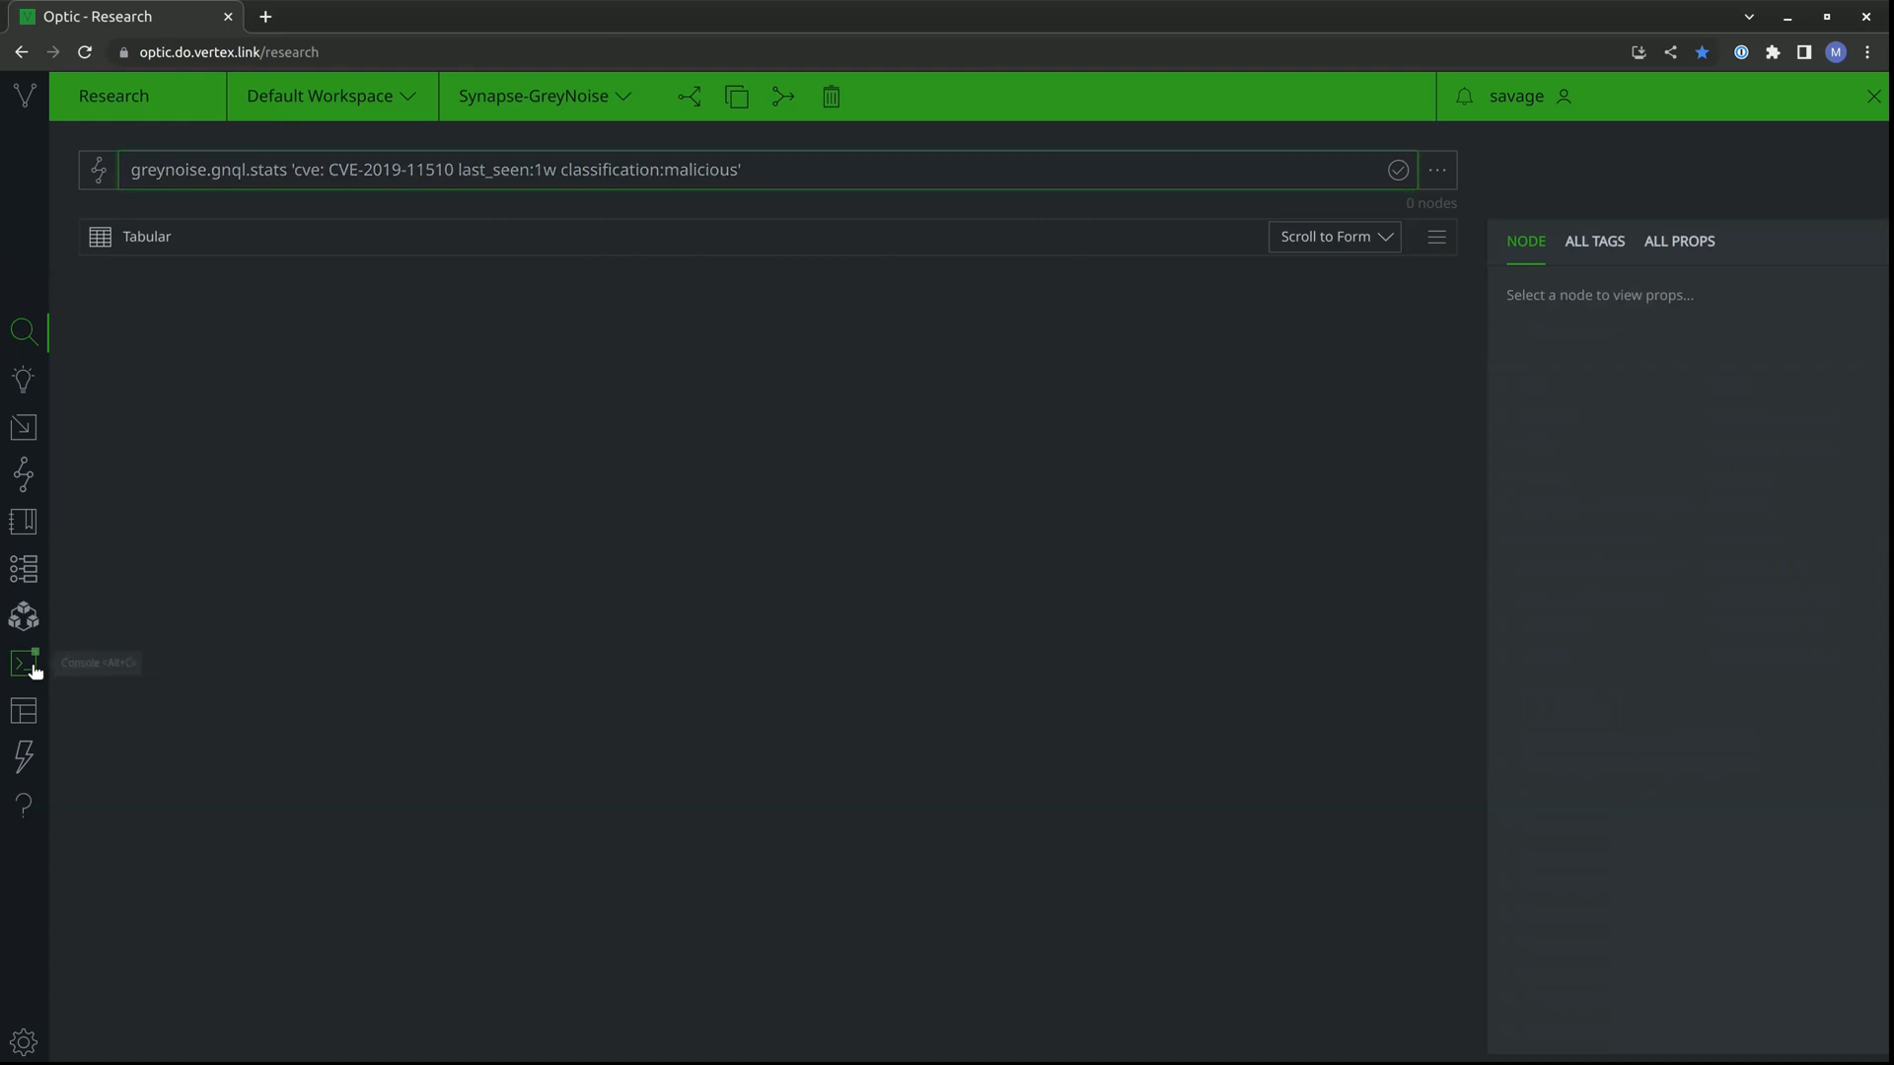
pyautogui.scroll(5, 439, 516)
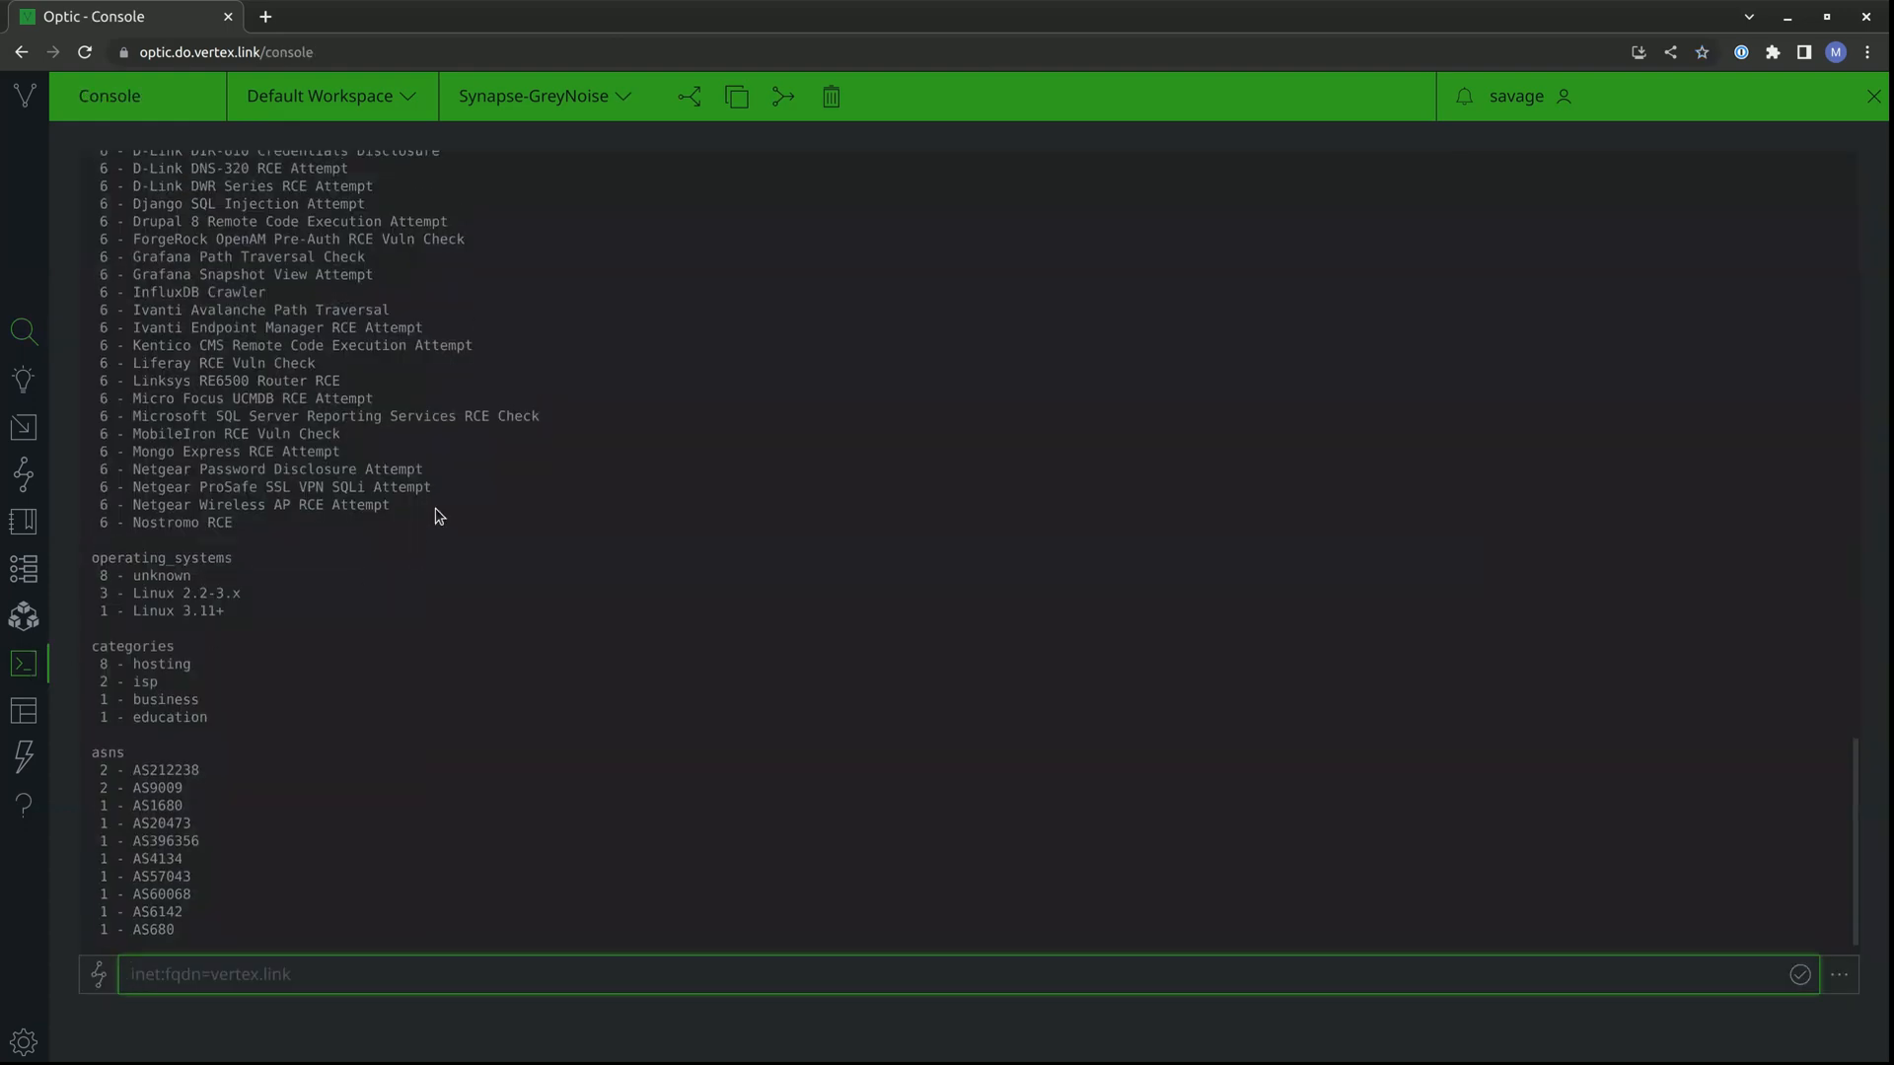
pyautogui.scroll(5, 439, 516)
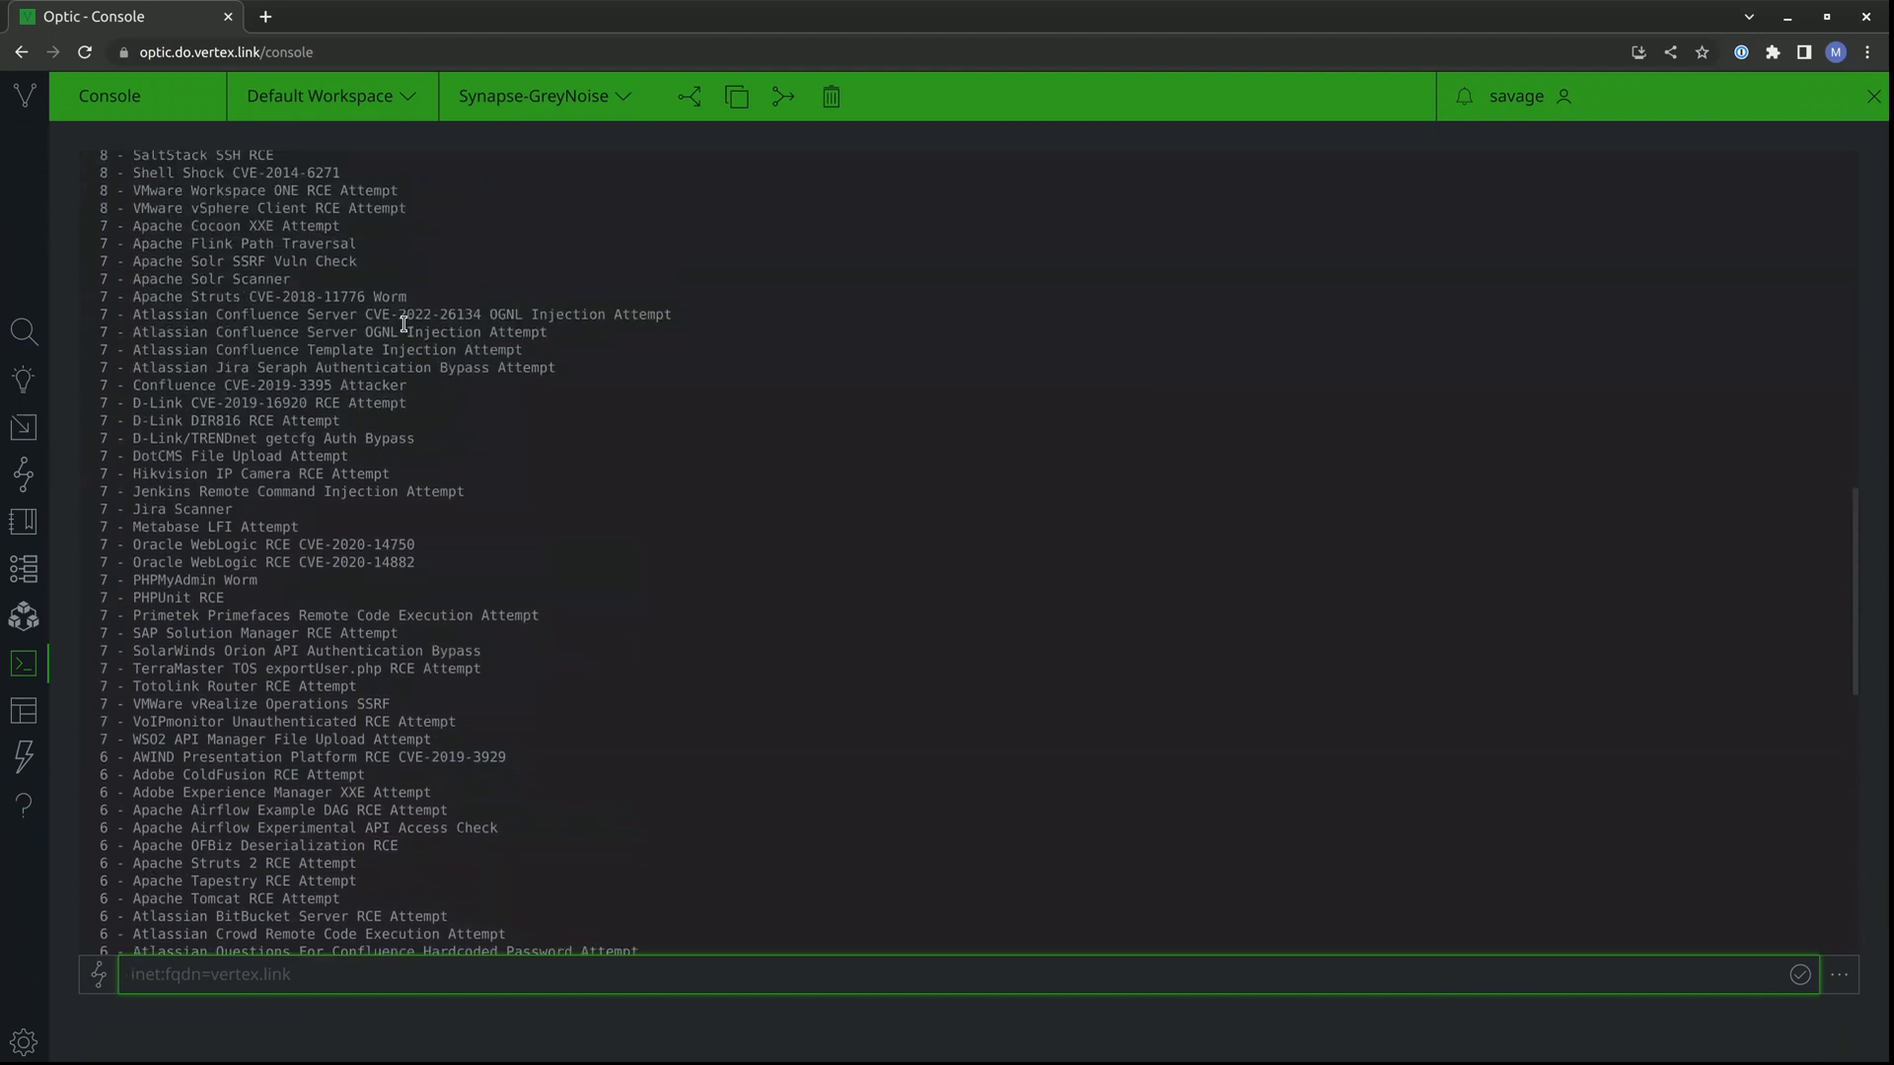
pyautogui.scroll(6, 405, 324)
pyautogui.scroll(4, 404, 323)
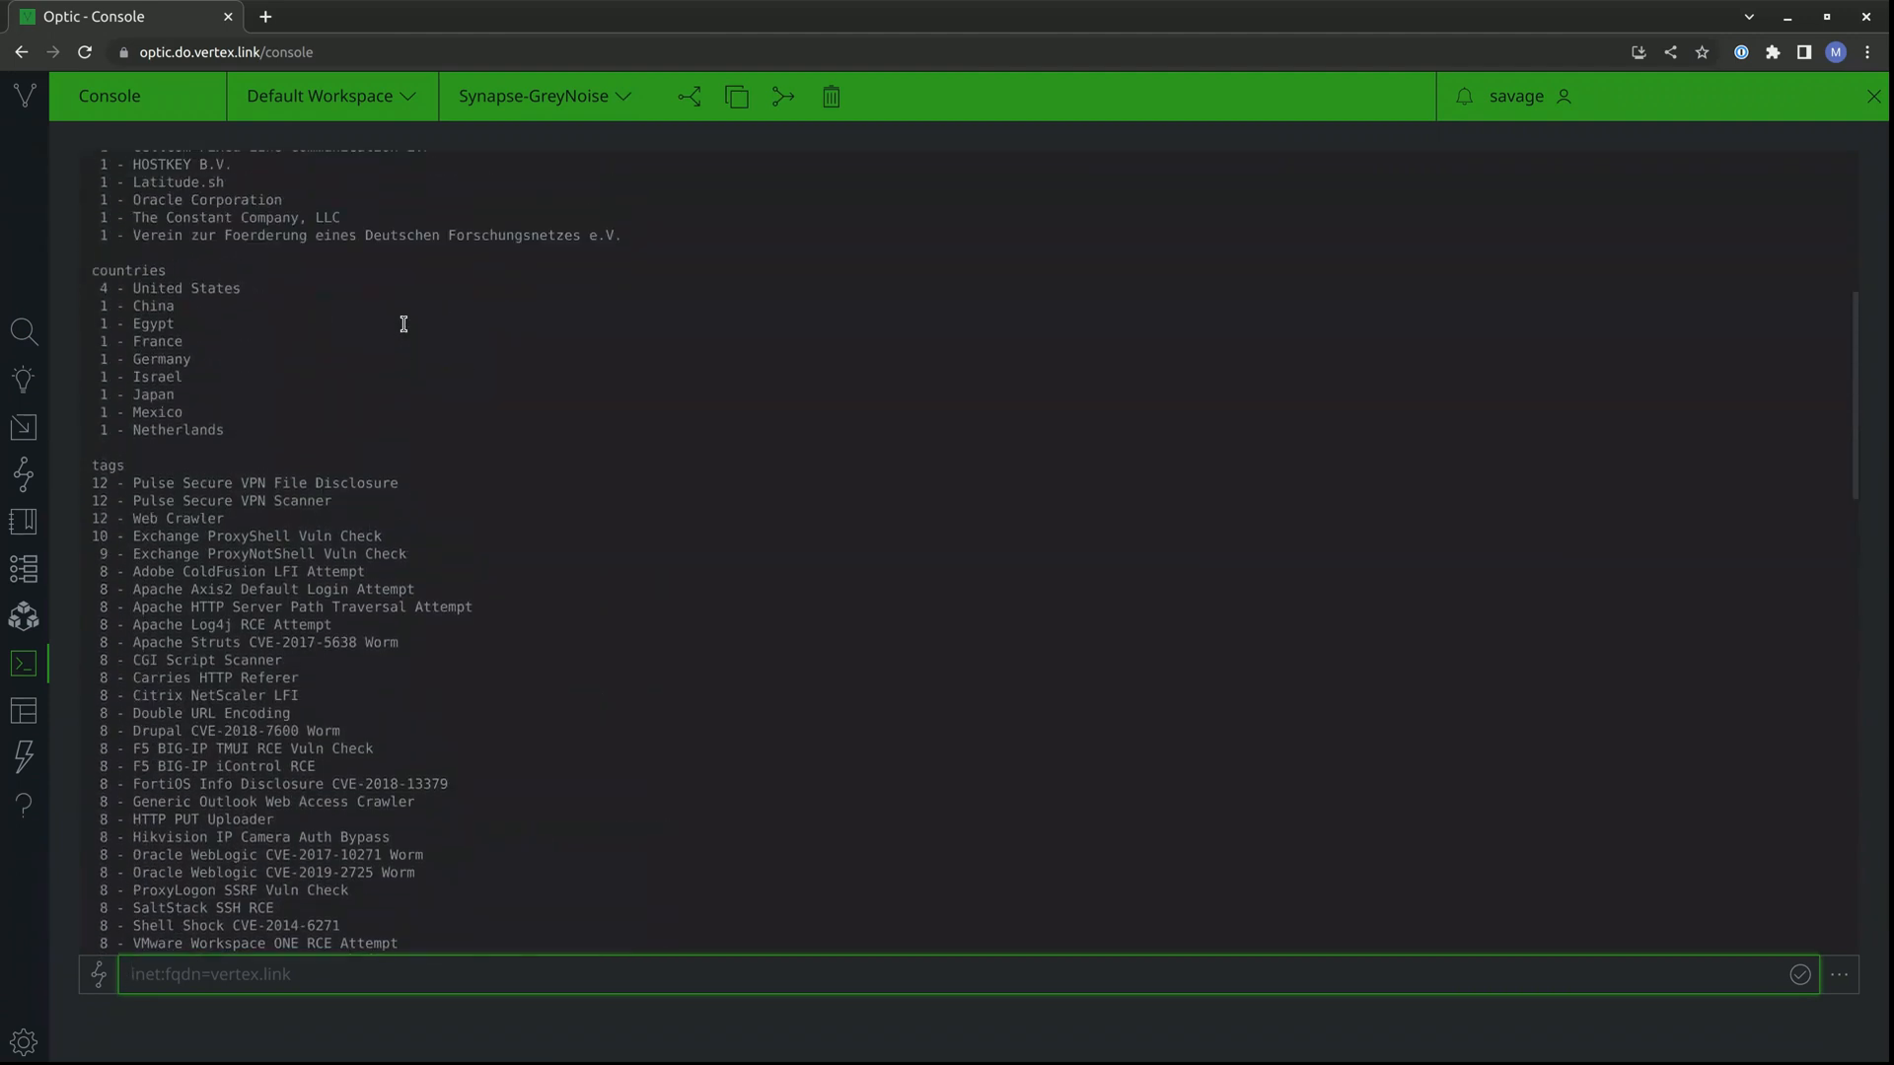
pyautogui.scroll(2, 404, 323)
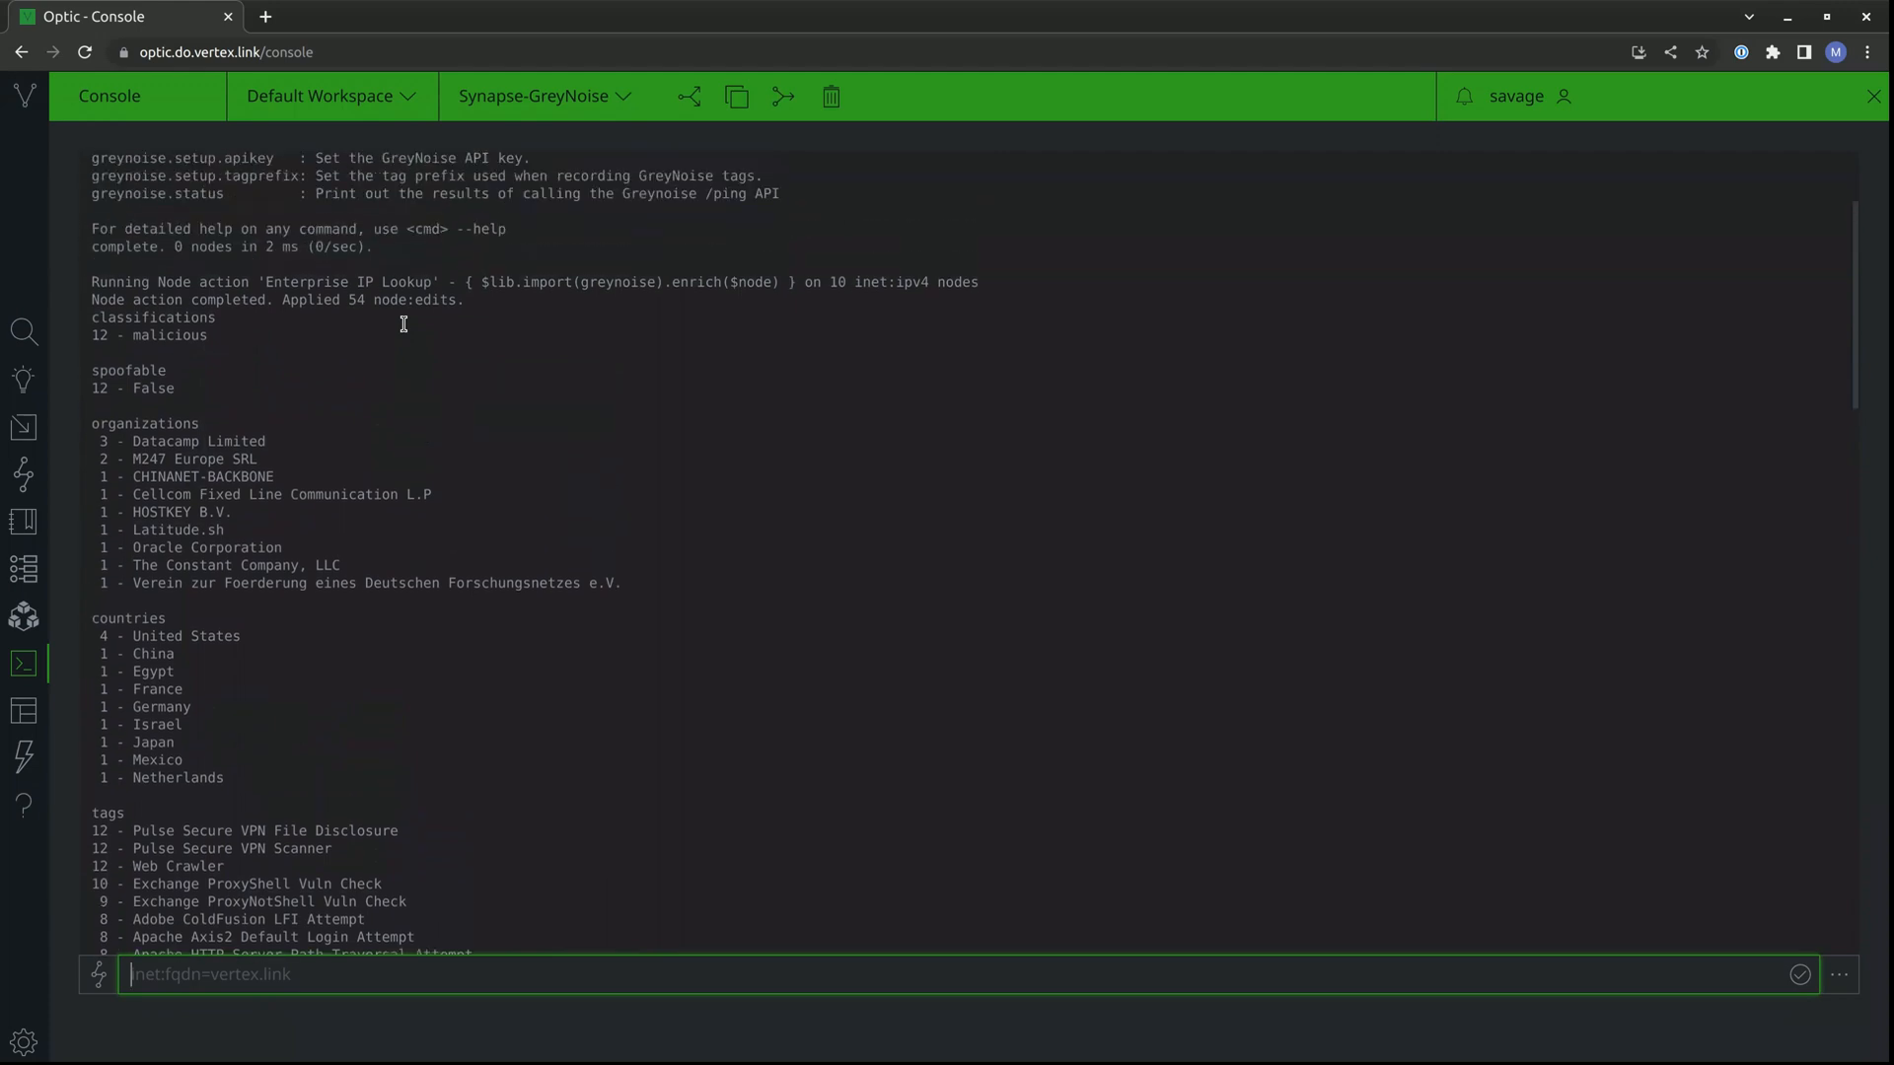
pyautogui.scroll(-1, 403, 323)
pyautogui.scroll(-1, 403, 324)
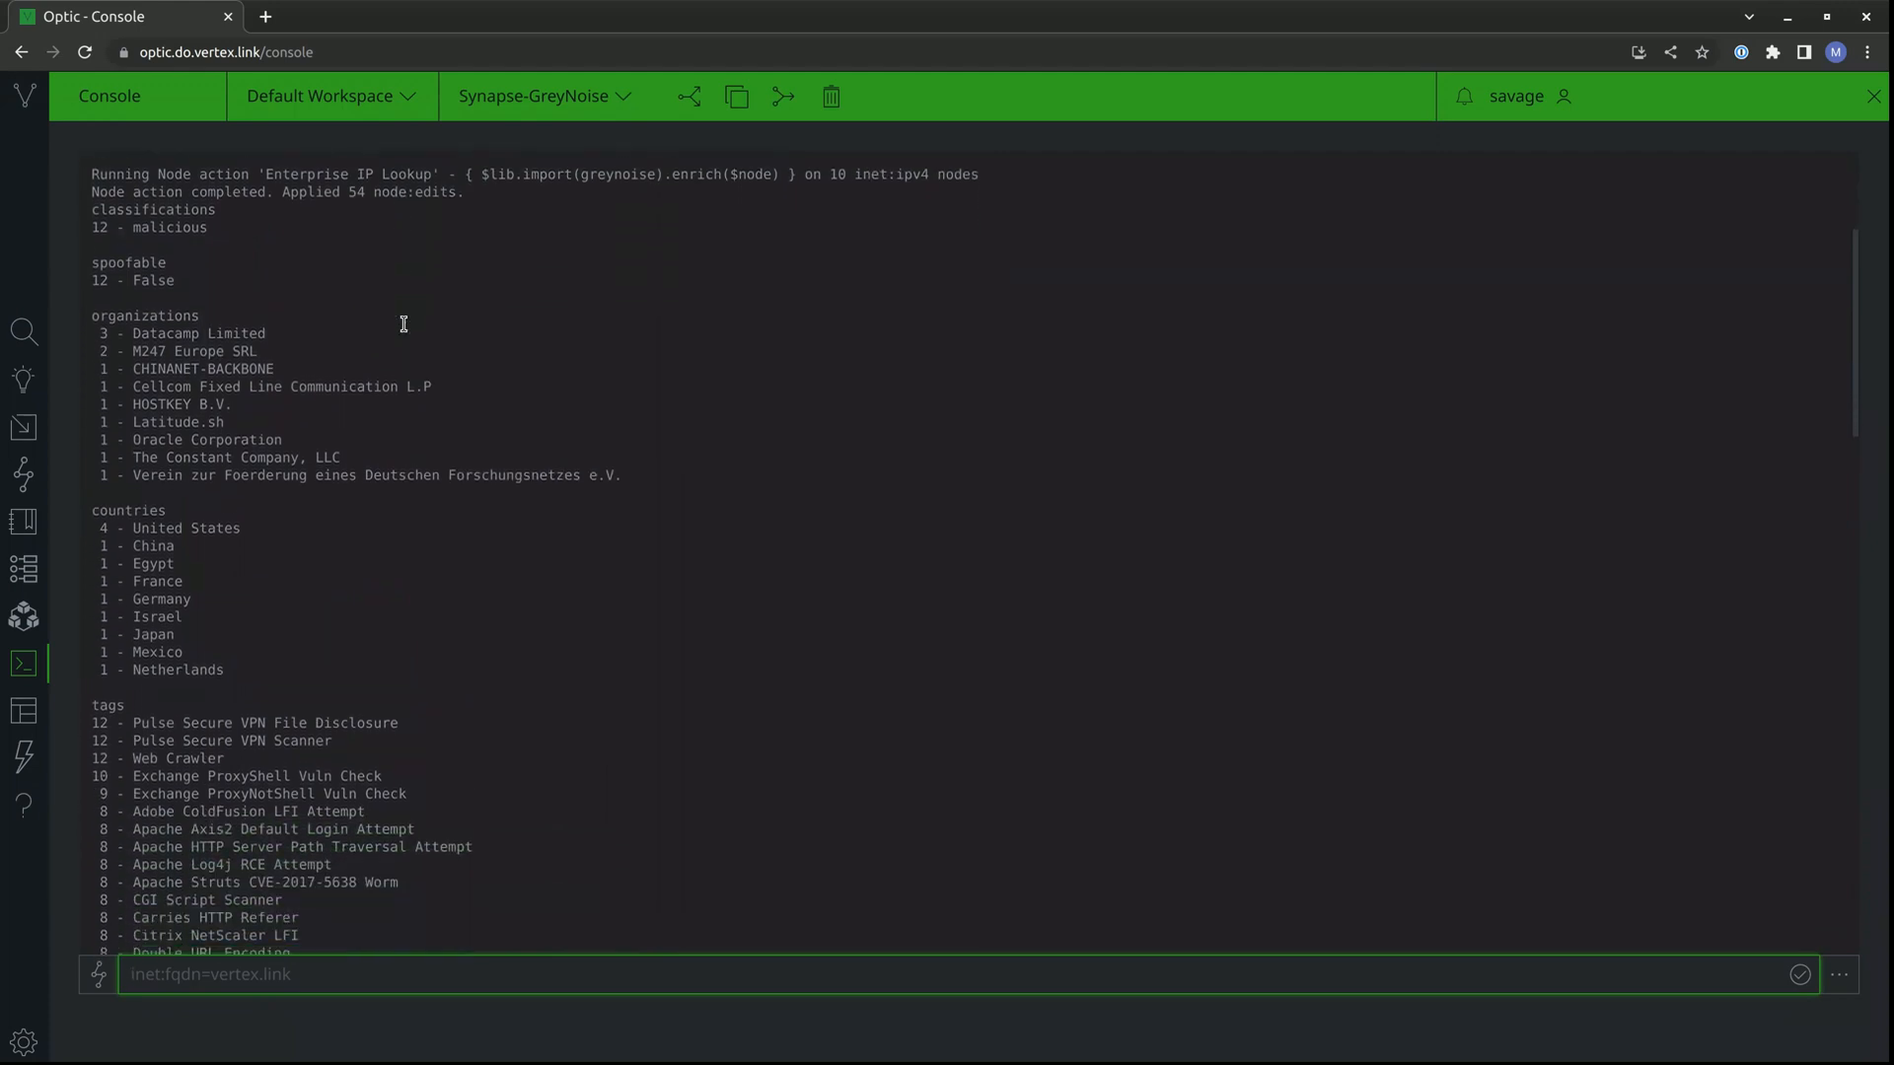